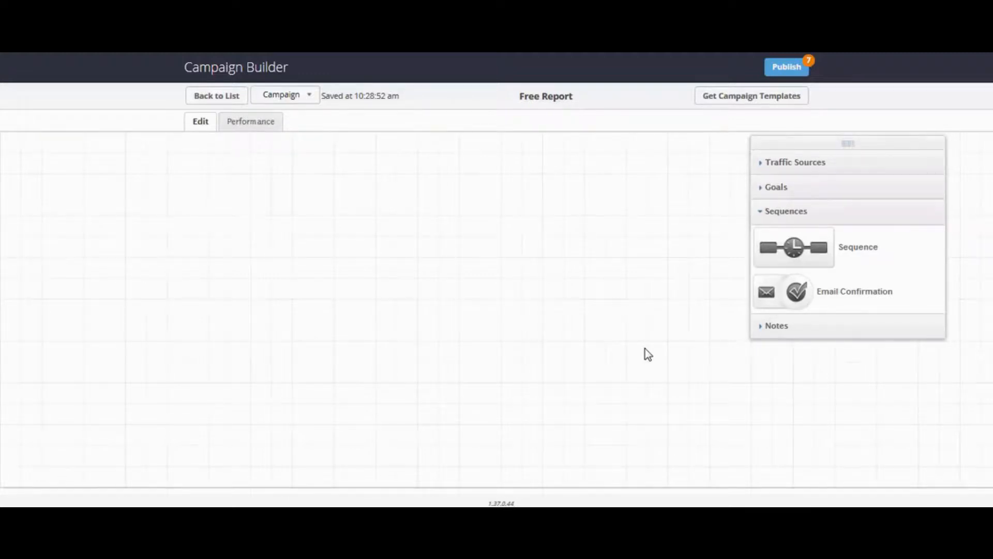
Step: Add a Sign up for newsletter goal to the empty campaign canvas and name it Request Report
click(782, 193)
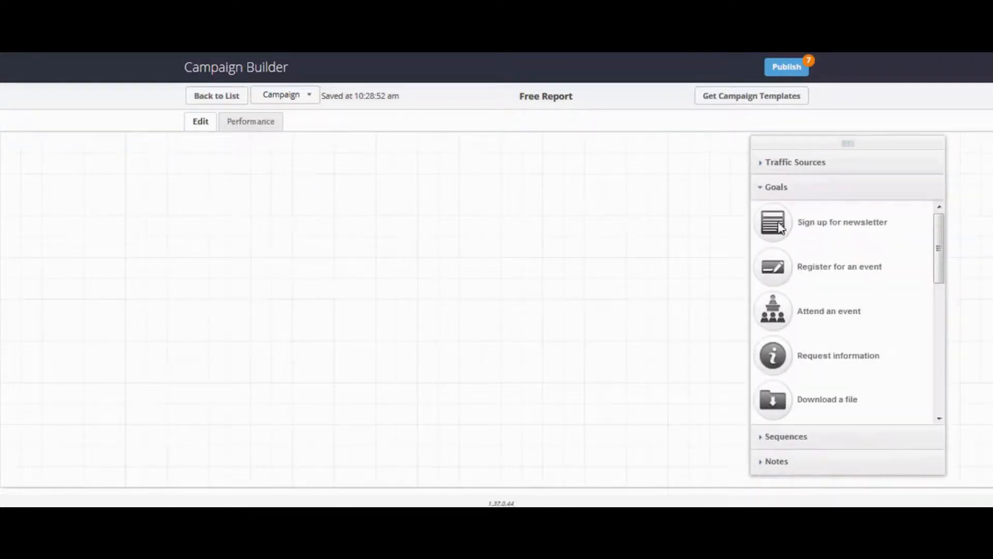
drag(780, 228, 99, 236)
click(97, 266)
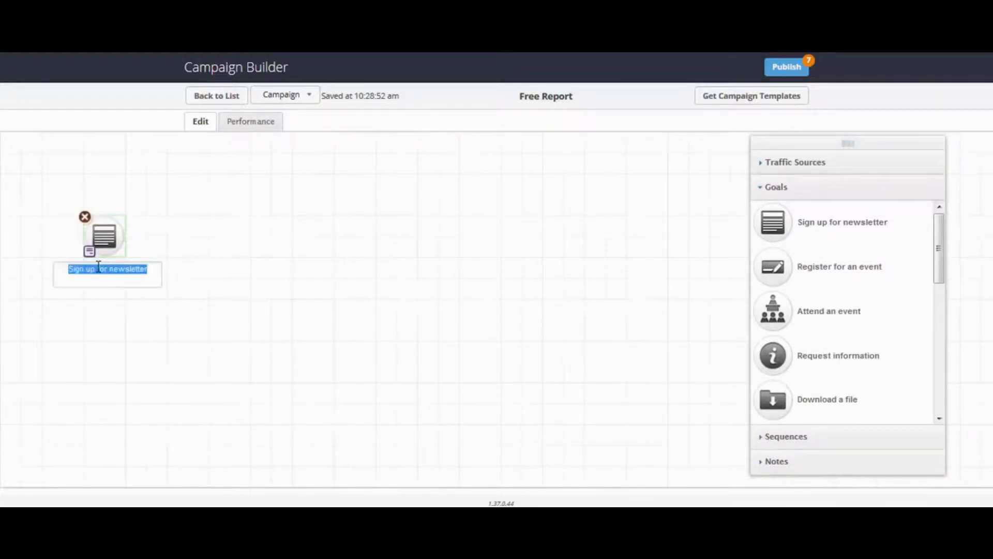
text(Request Report)
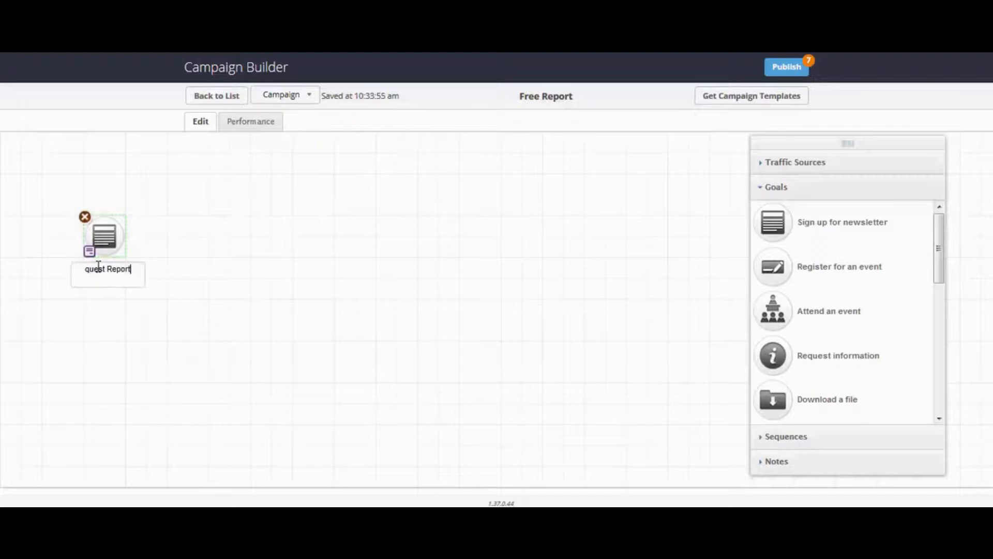
click(146, 238)
Step: Configure the Request Report goal to be achieved when a contact submits a web form
double_click(91, 254)
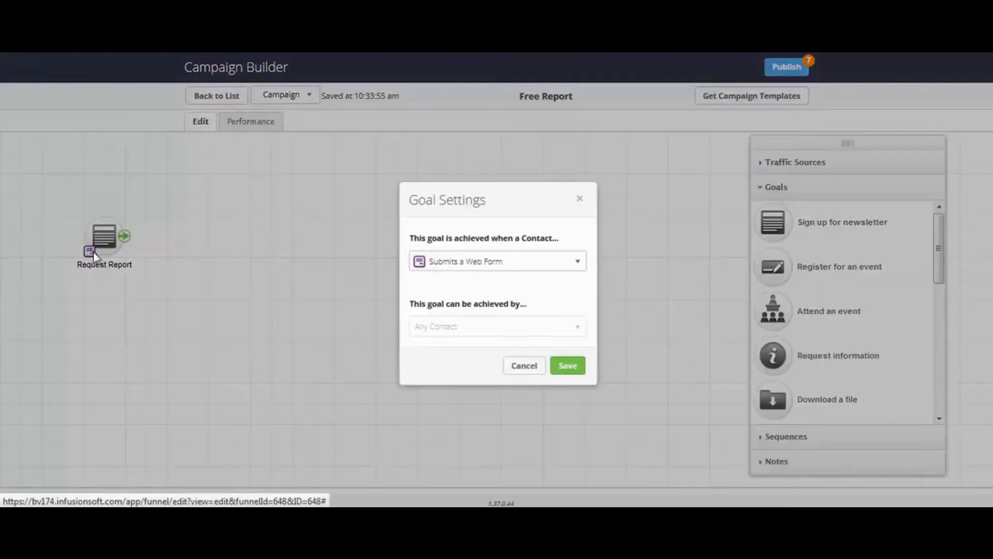
click(502, 267)
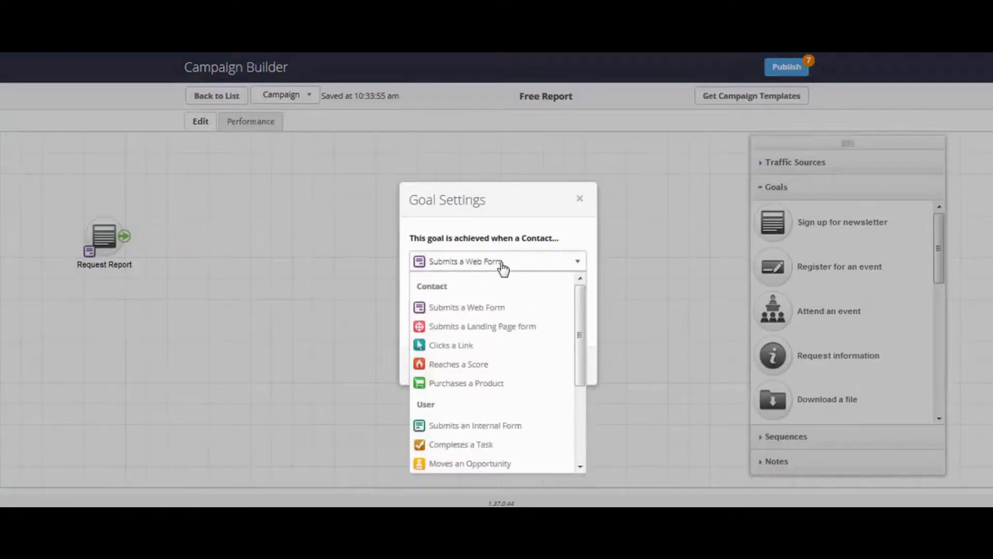
click(491, 305)
click(571, 369)
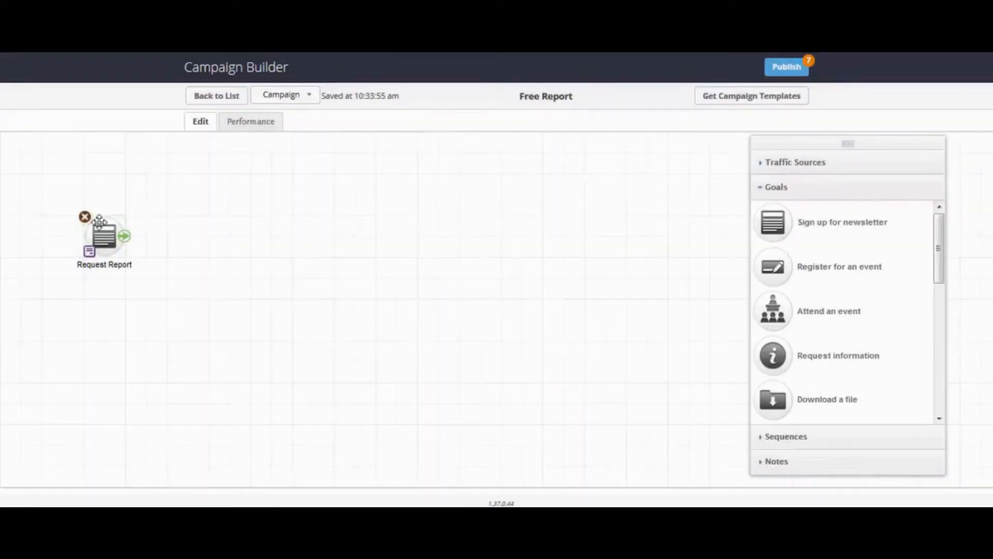
Step: Open the Request Report web form and delete its Phone and First Name fields
double_click(99, 224)
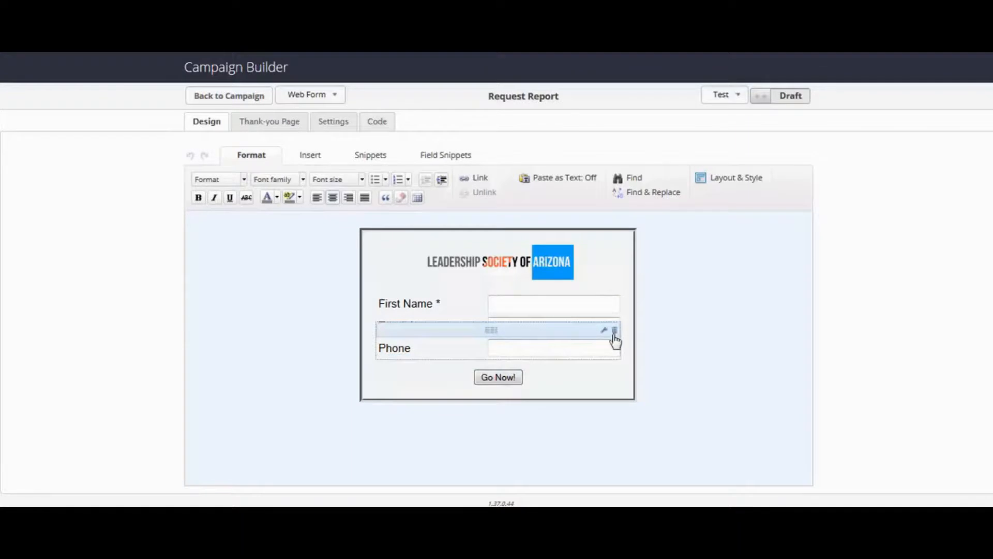
click(615, 331)
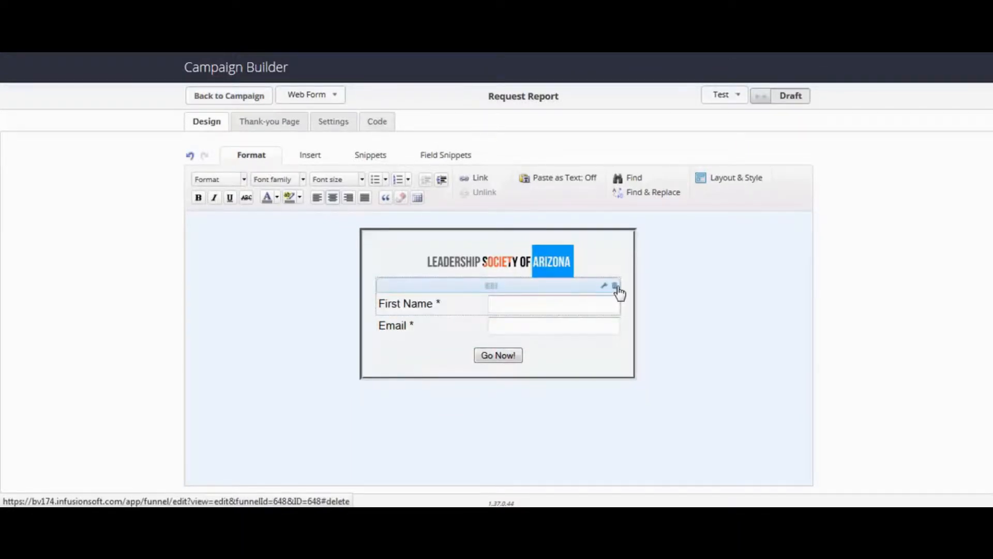
click(616, 287)
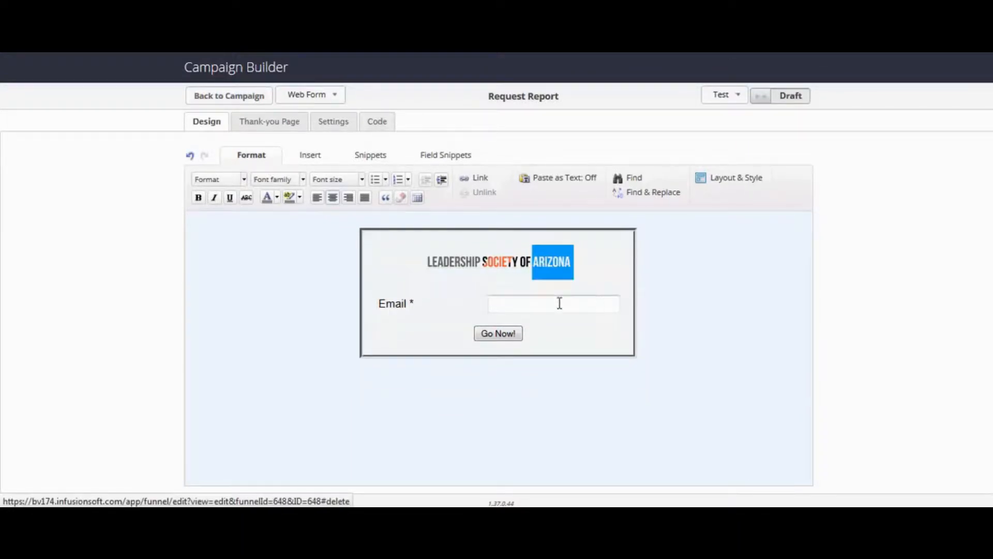
Step: Review the web form's thank-you page and its publishing options, including the webmaster email, Javascript Snippet and HTML Code
click(284, 123)
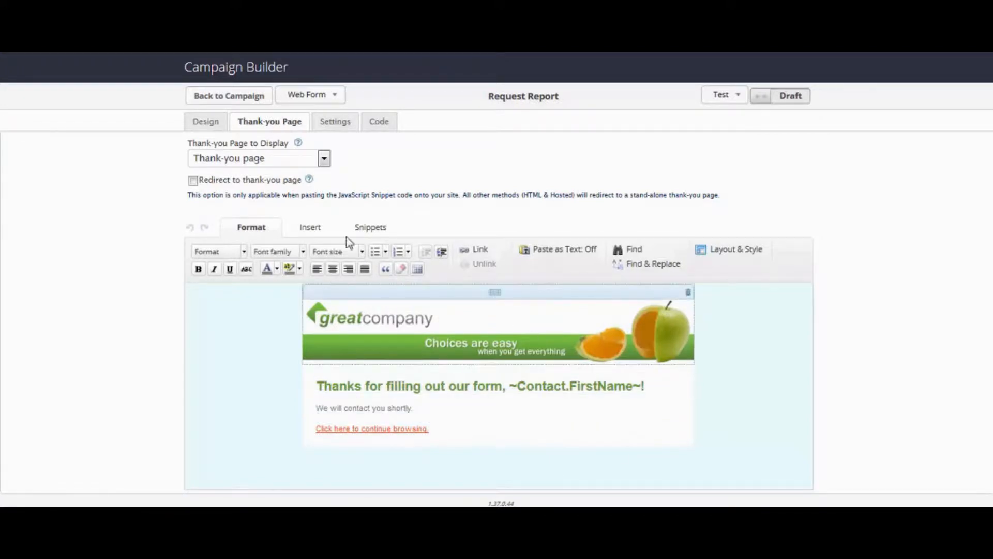
click(385, 121)
click(392, 343)
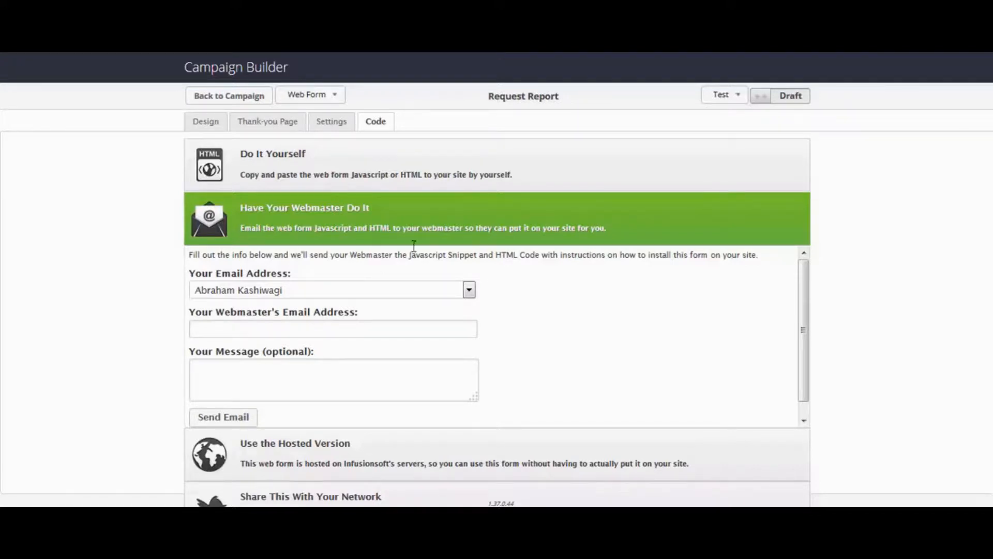
click(459, 181)
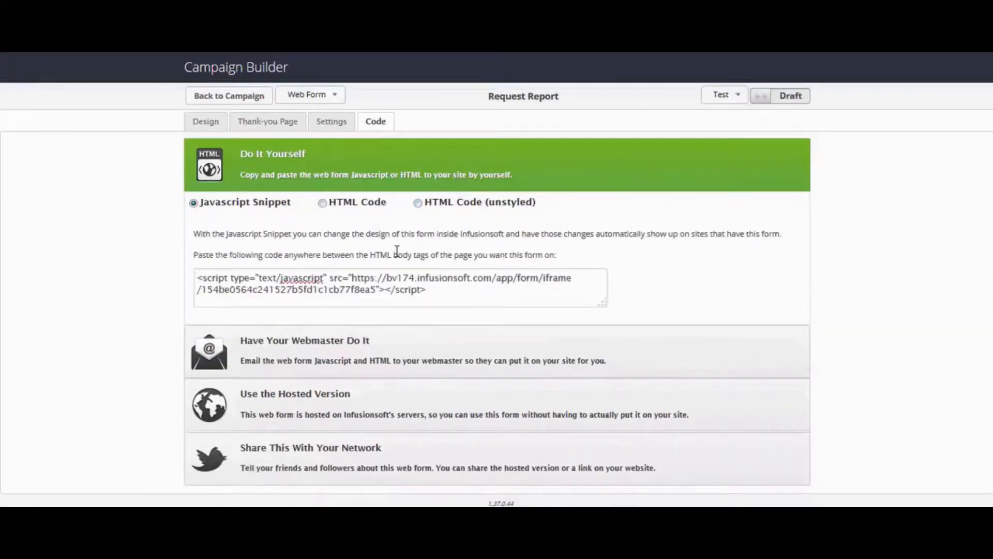
click(365, 207)
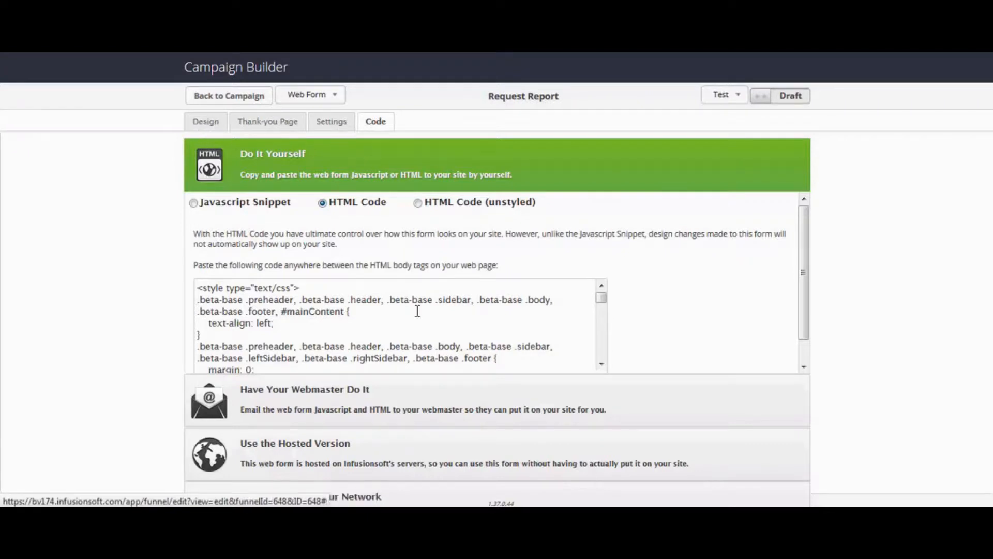
click(403, 334)
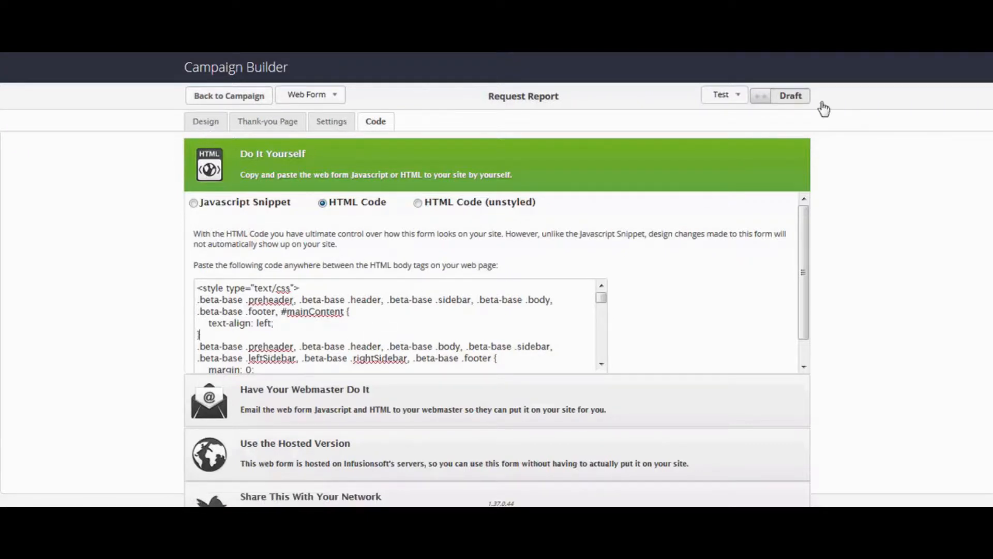
Step: Mark the Request Report web form as Ready and return to the campaign
click(794, 95)
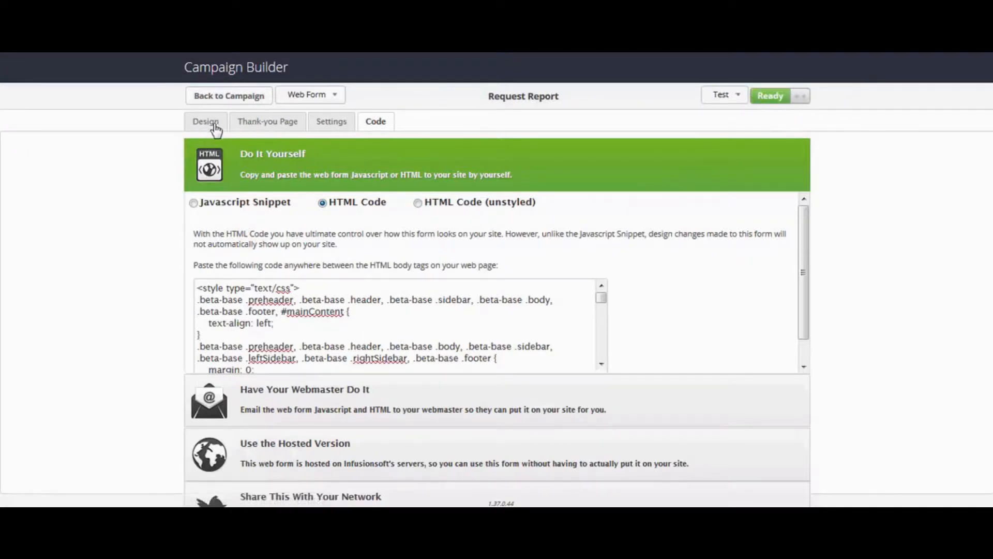
click(219, 97)
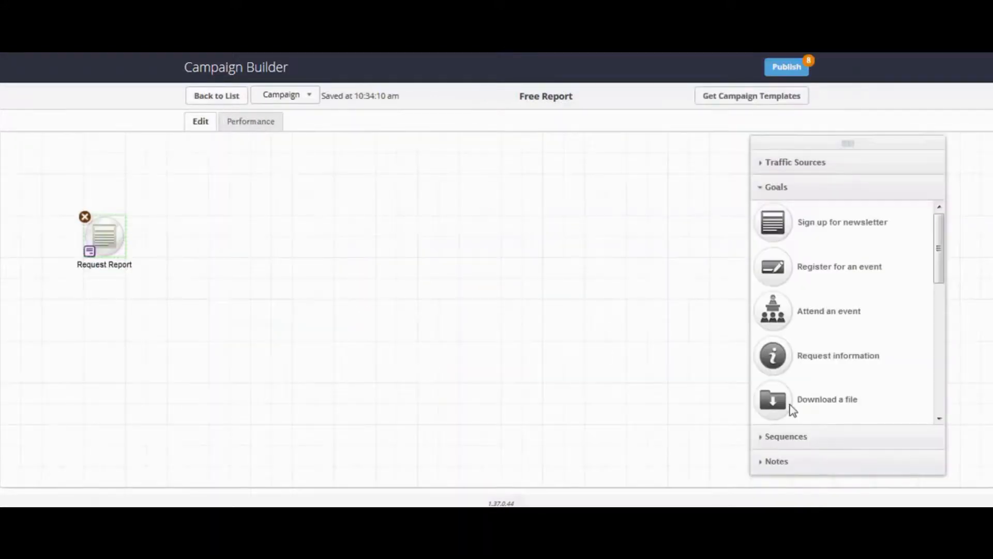
Step: Add a sequence connected after the Request Report goal and name it Deliver Report
click(787, 437)
mouse_move(805, 255)
mouse_down()
mouse_move(271, 249)
mouse_move(185, 226)
mouse_move(182, 235)
mouse_up()
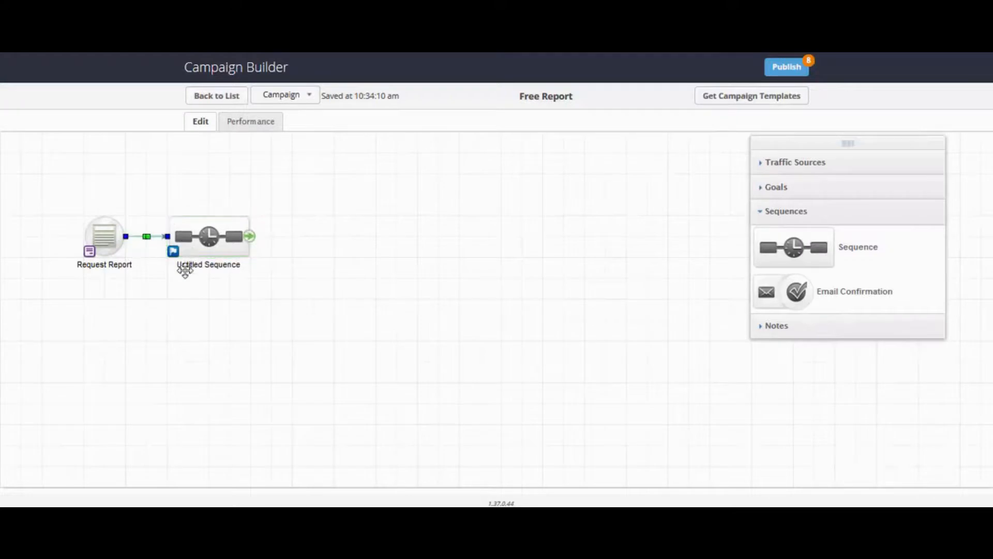
double_click(188, 264)
text(Deliv)
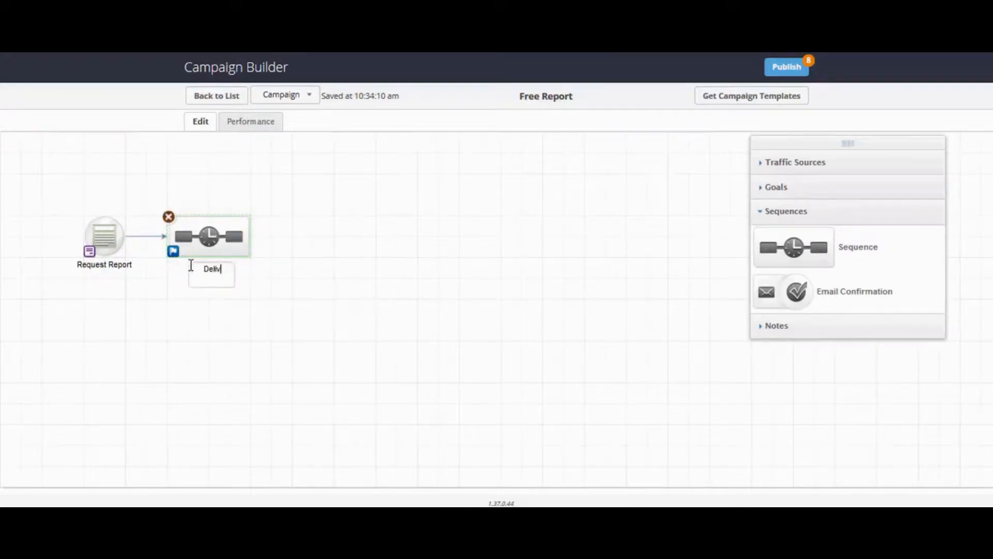
text(er Report)
click(385, 246)
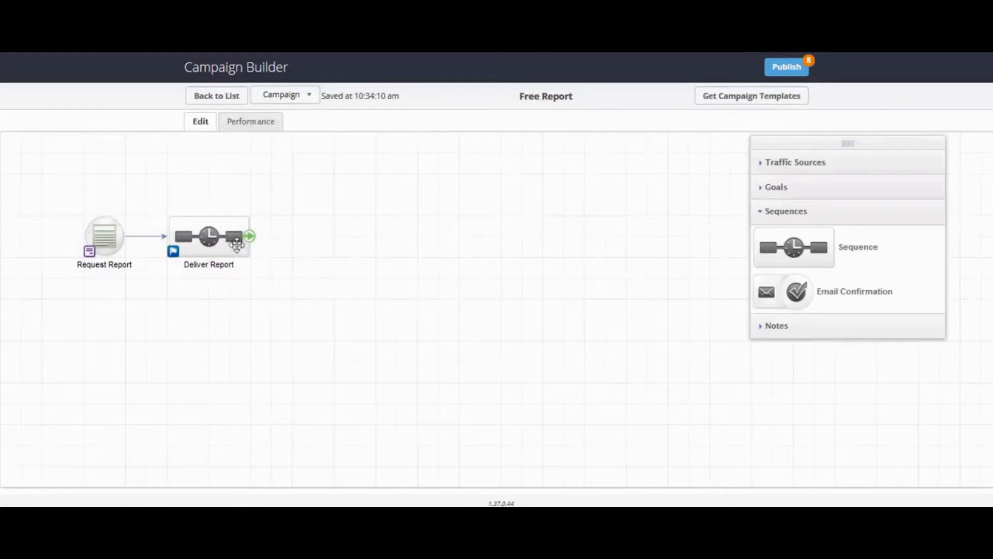
Step: Open the Deliver Report sequence and add an Apply/Remove Tag process connected after Start
double_click(213, 238)
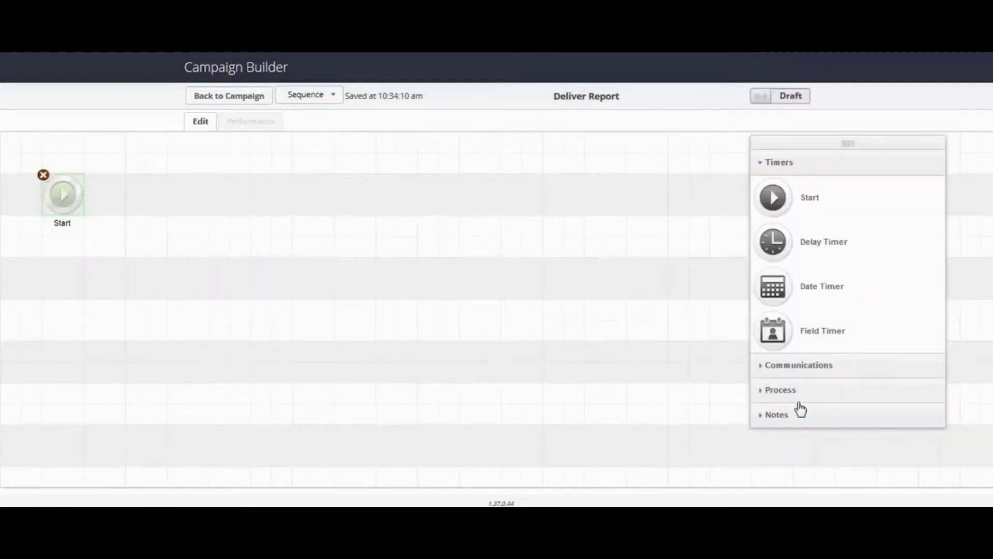
click(781, 390)
drag(773, 246, 150, 190)
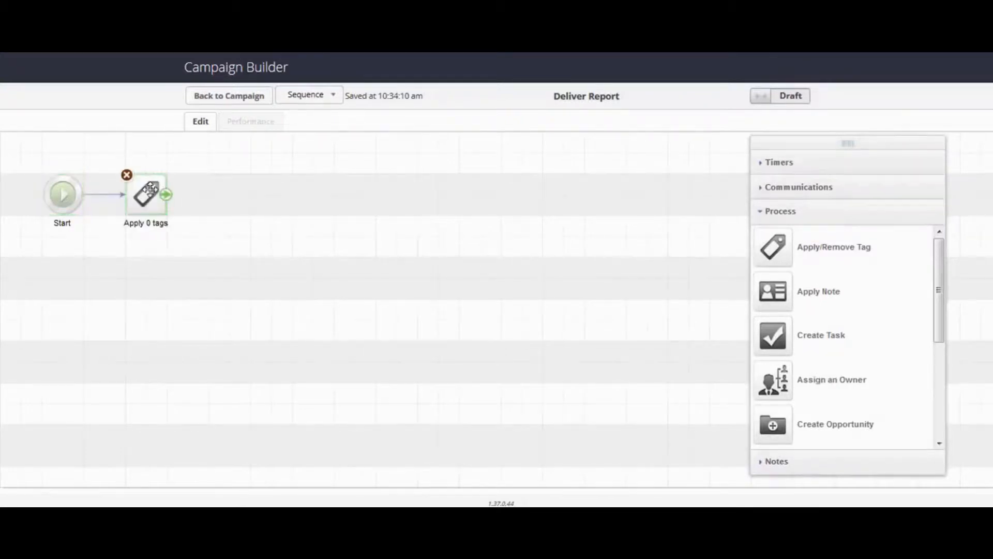
Step: Configure the tag process to apply the Request Report tag and save it
double_click(150, 190)
click(475, 265)
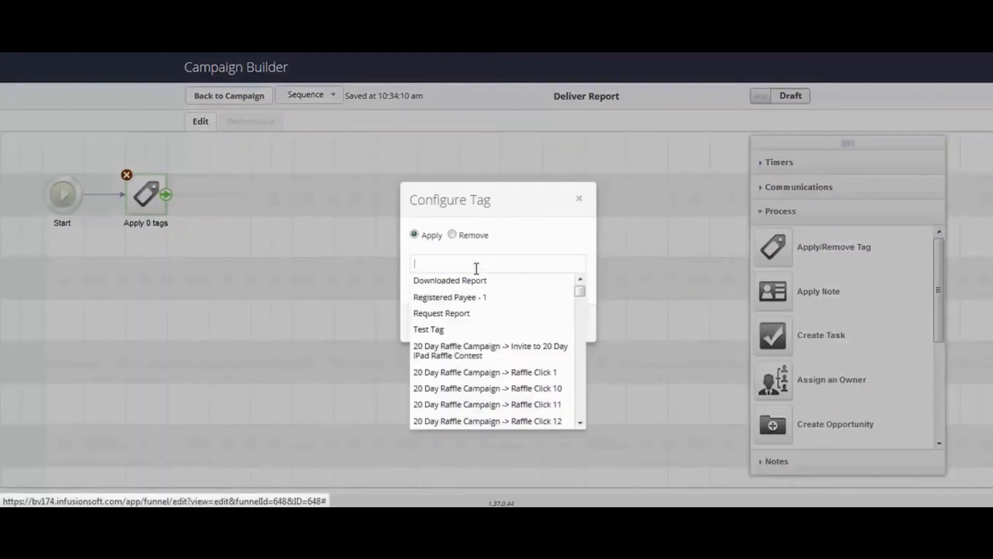
text(Req)
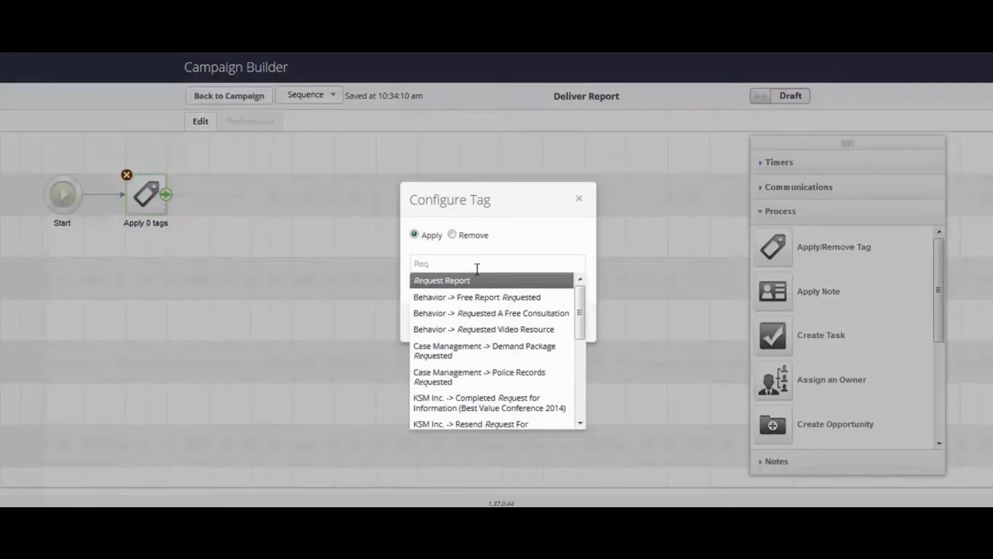
click(454, 281)
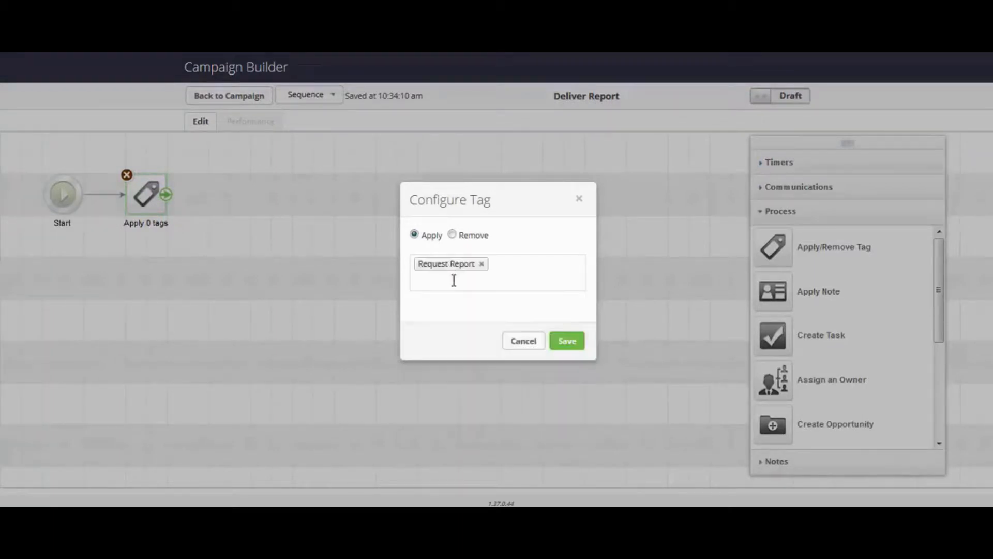
click(568, 341)
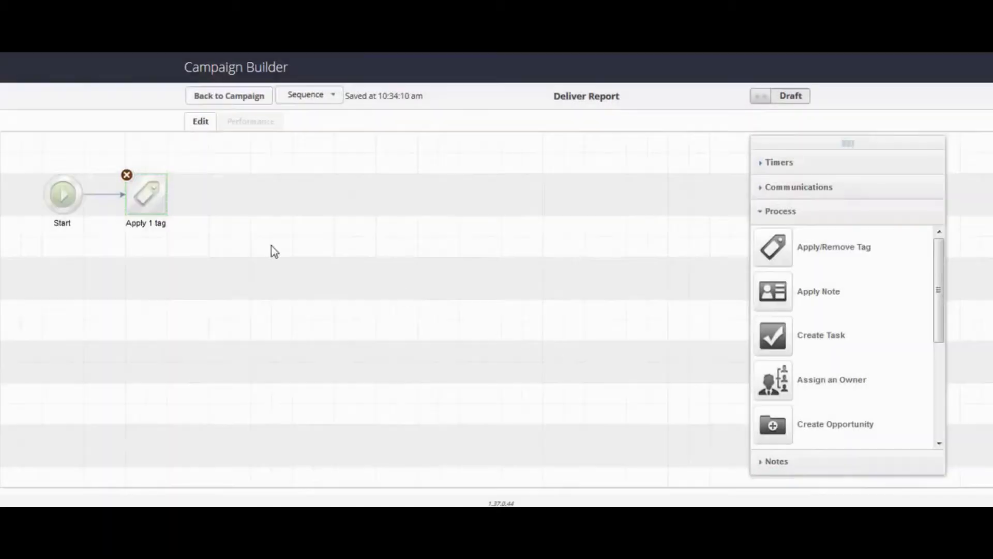
Step: Add an email connected after the tag process and name it Deliver Report
click(807, 188)
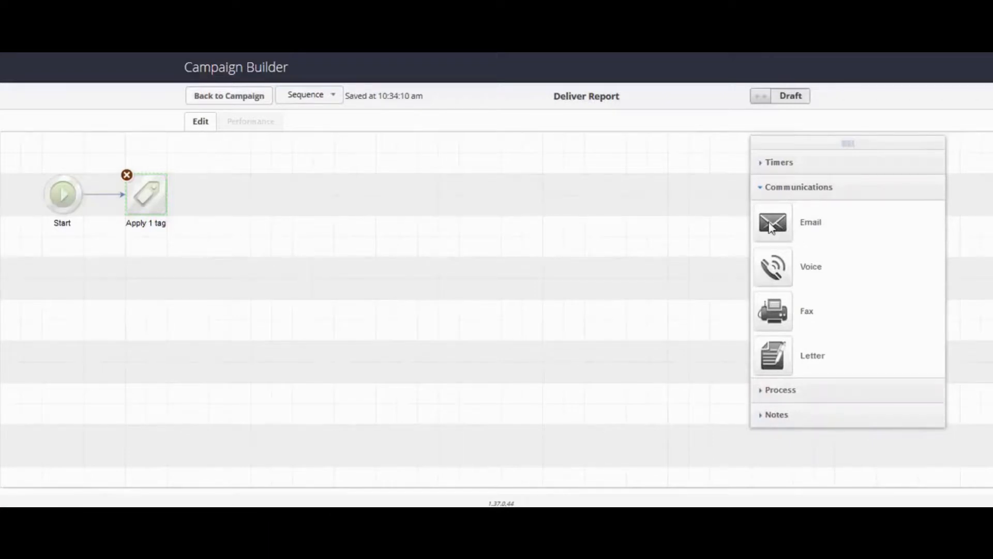
drag(781, 230, 229, 223)
click(229, 226)
text(Deliver )
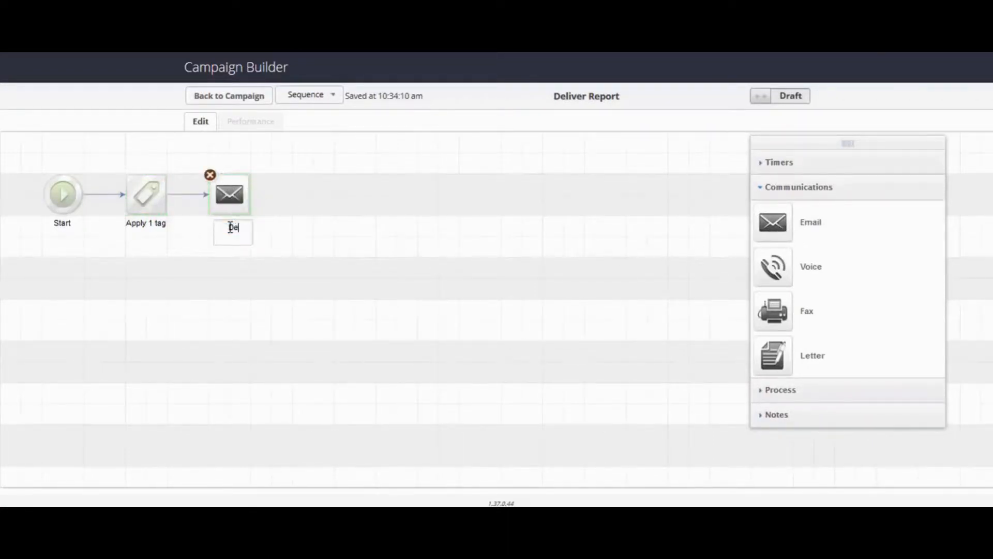
text(Report)
click(470, 173)
Step: Open the Deliver Report email and insert a File snippet below the body paragraph, linked to the company file 2014 Presentation.pdf
double_click(226, 199)
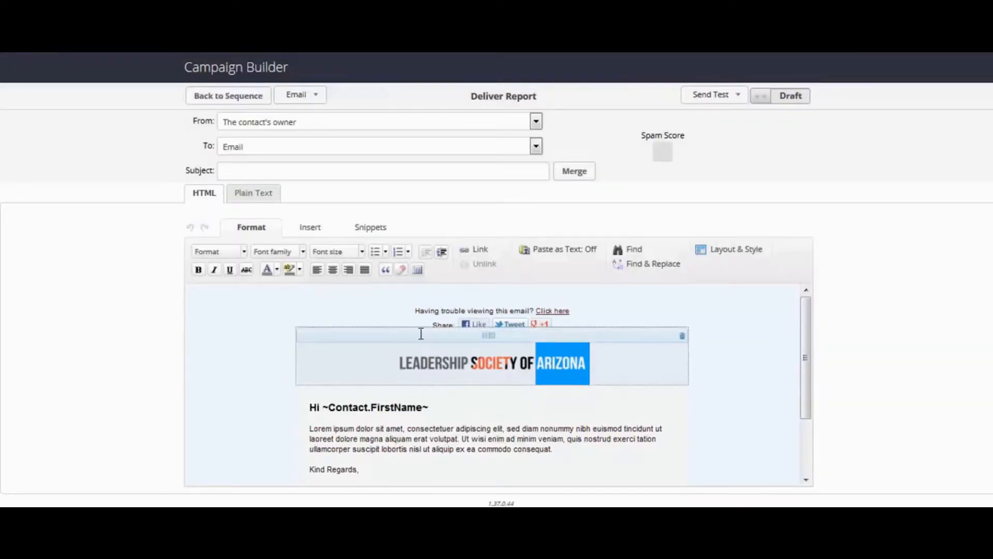
click(370, 227)
scroll(452, 380, down, 2)
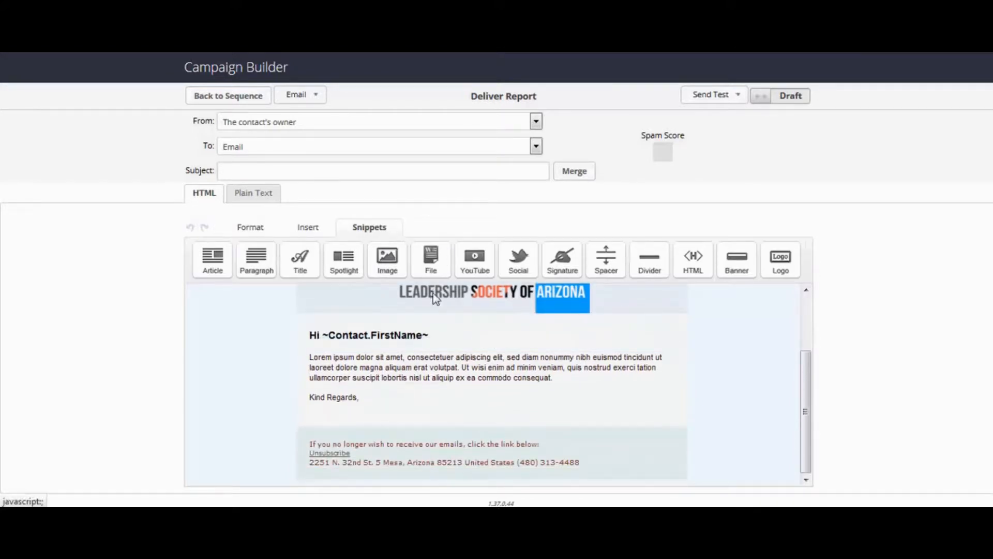
drag(431, 257, 406, 382)
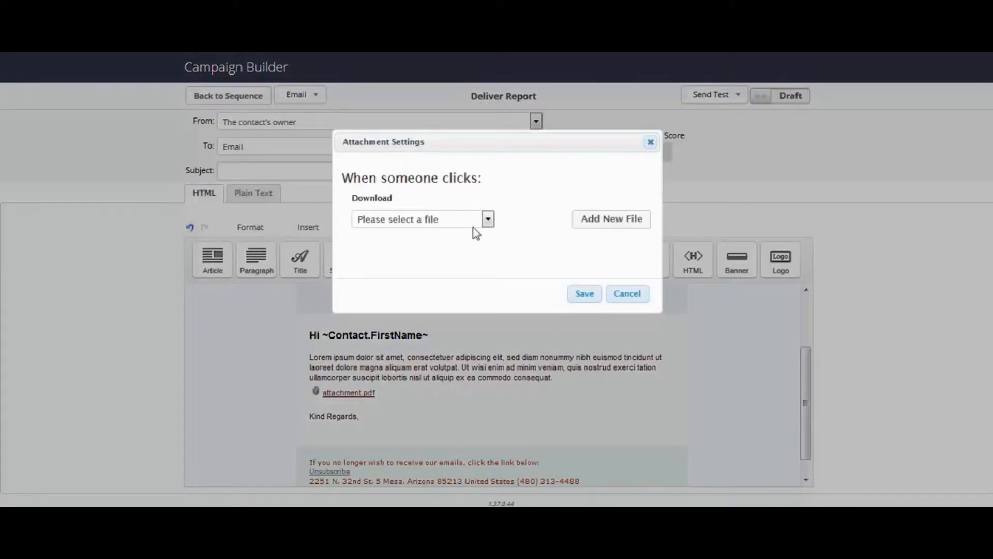
click(444, 221)
click(458, 256)
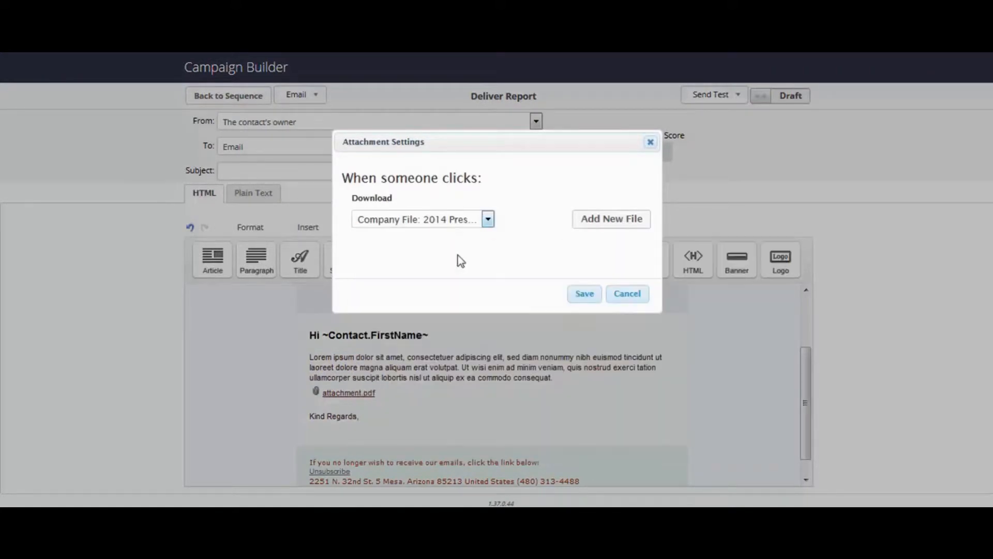
click(583, 295)
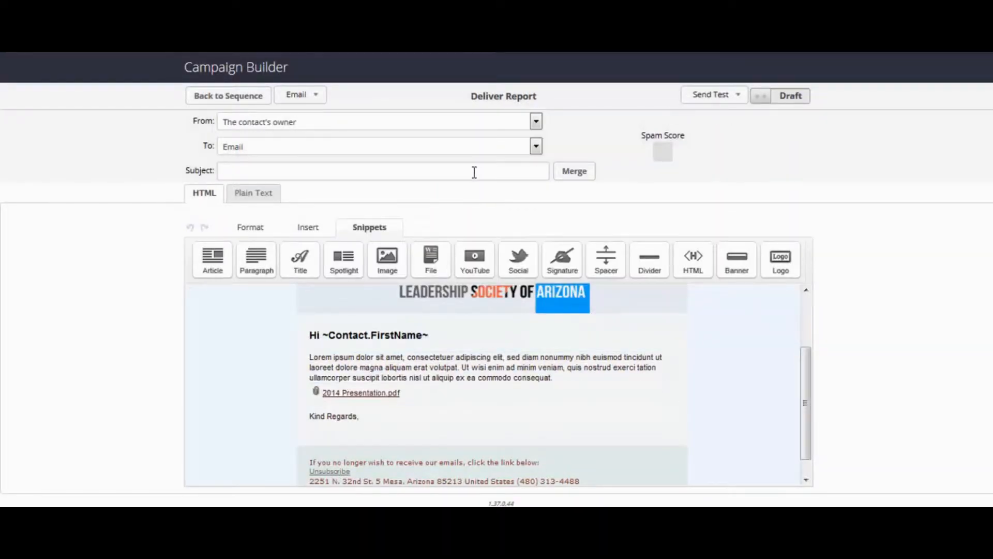
Step: Set the email's subject to Free 1, mark it as Ready and return to the sequence
text(1)
click(772, 98)
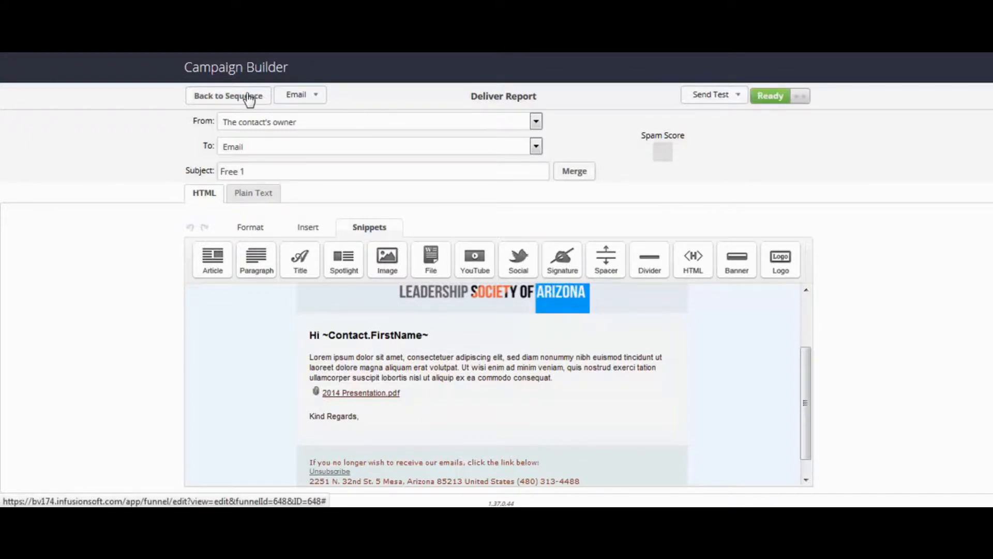
click(213, 97)
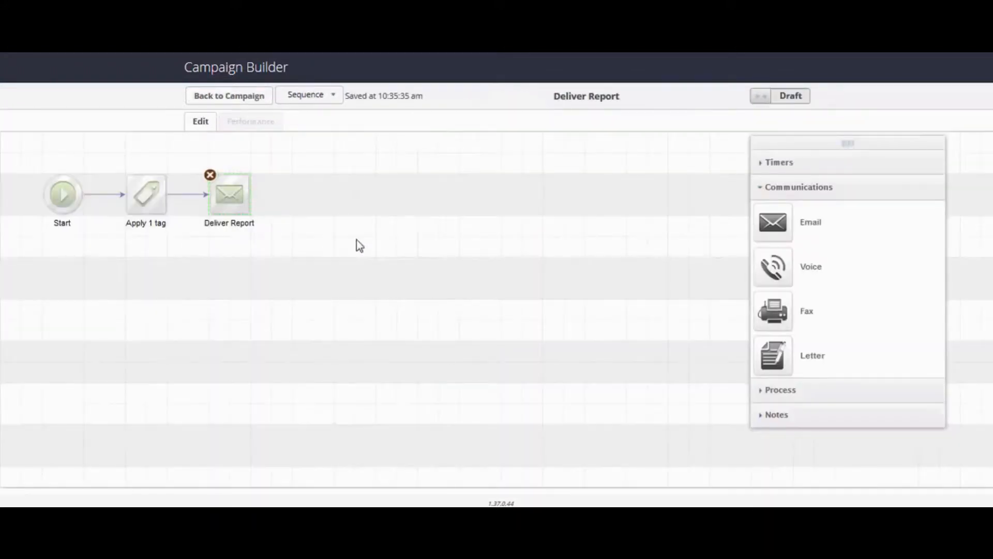
Step: Add a delay timer connected after the Deliver Report email and rename that email Deliver Report 1
click(805, 165)
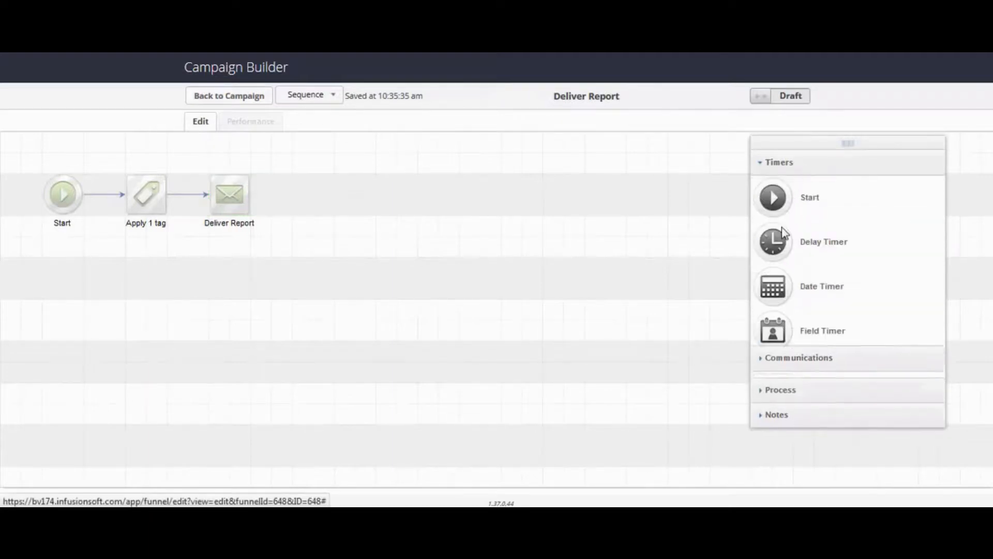
drag(773, 242, 313, 195)
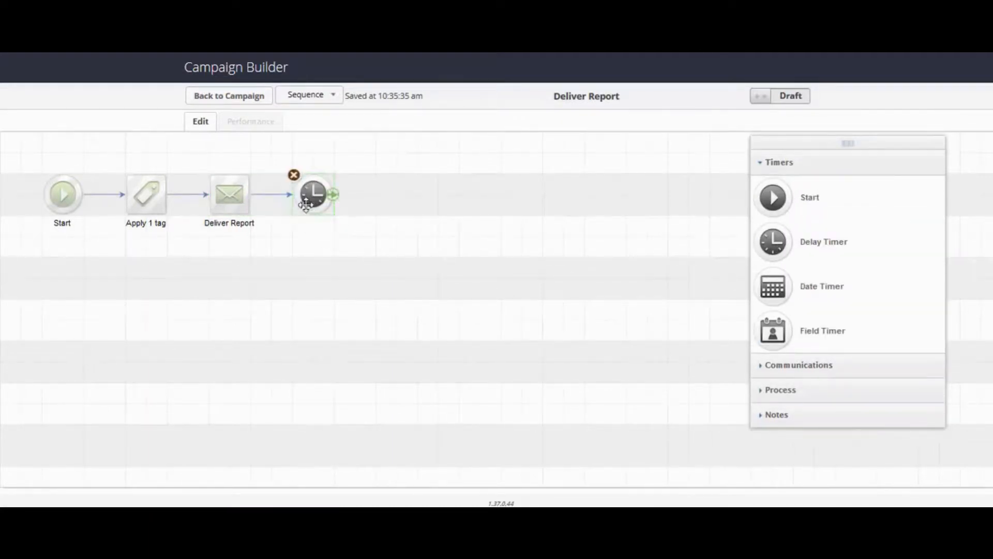
click(237, 195)
click(248, 223)
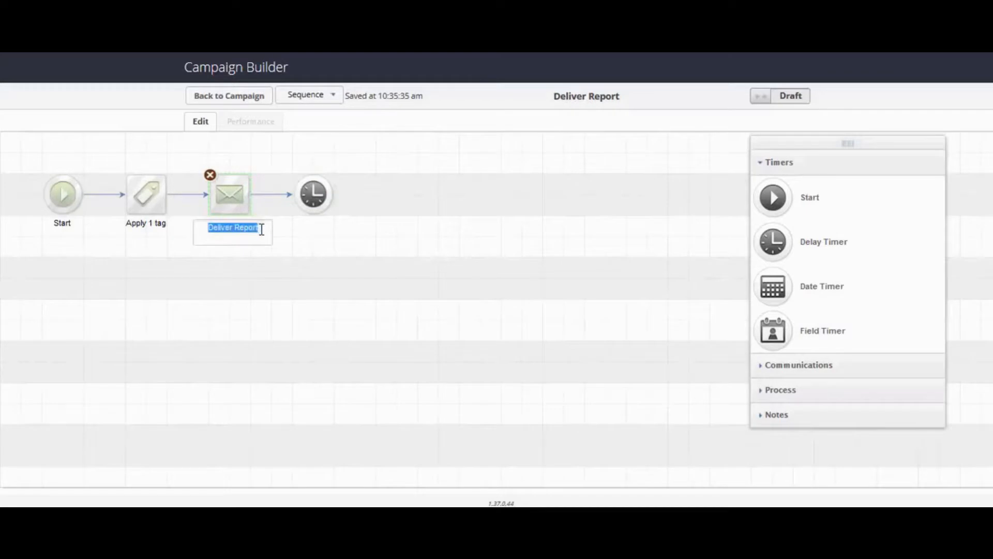
click(262, 229)
text(1)
click(296, 244)
Step: Duplicate the Deliver Report 1 email beyond the delay timer and space the timer and the copy further along the row
click(219, 193)
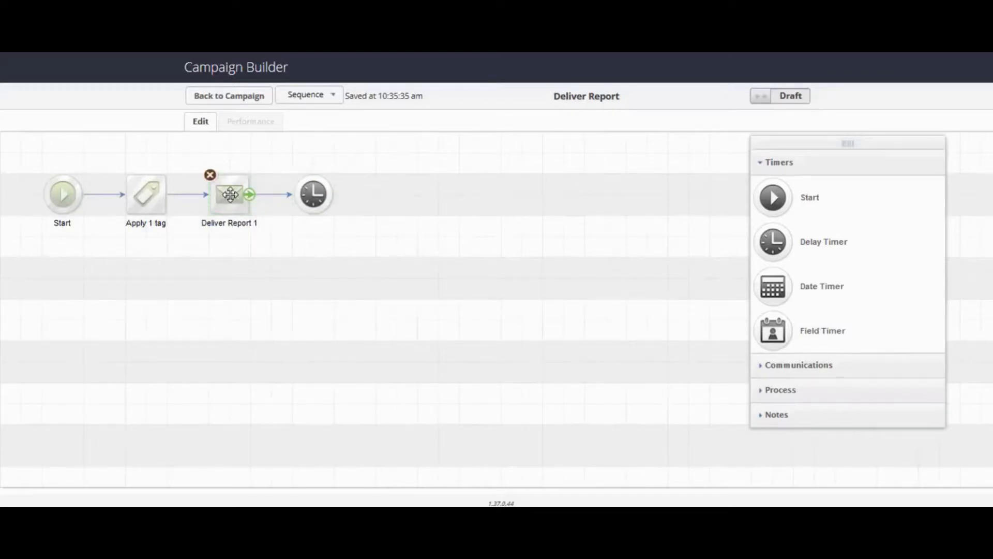
drag(231, 195, 414, 191)
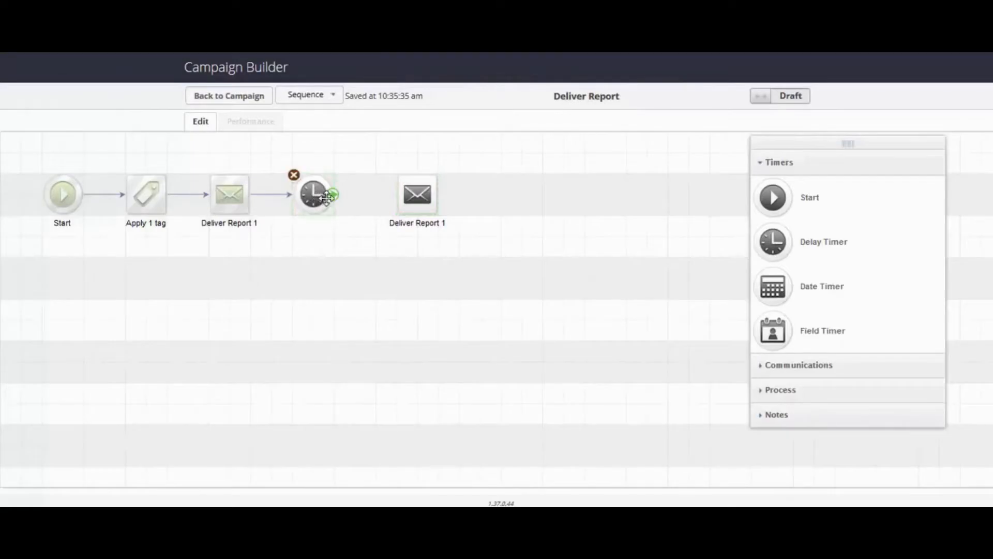
drag(322, 199, 342, 199)
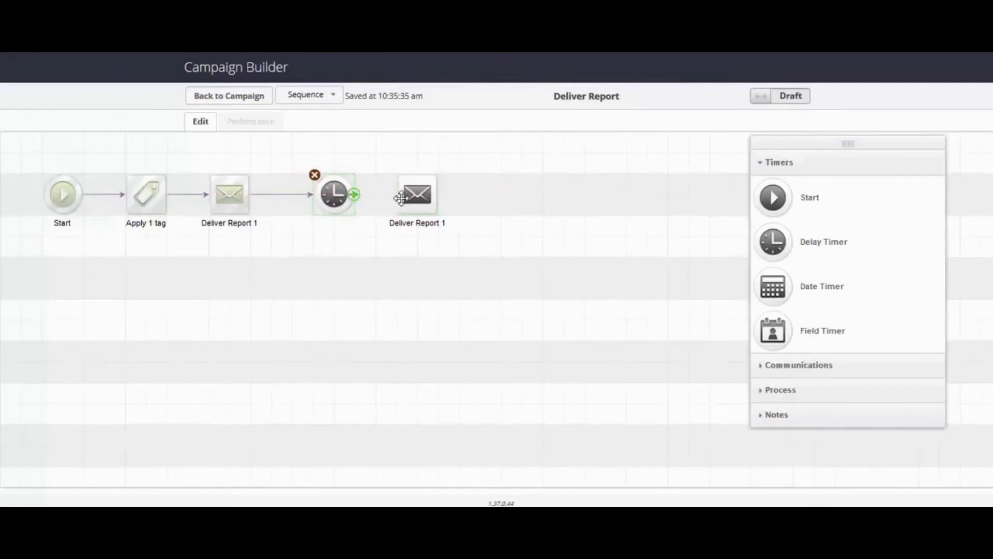
drag(405, 196, 427, 195)
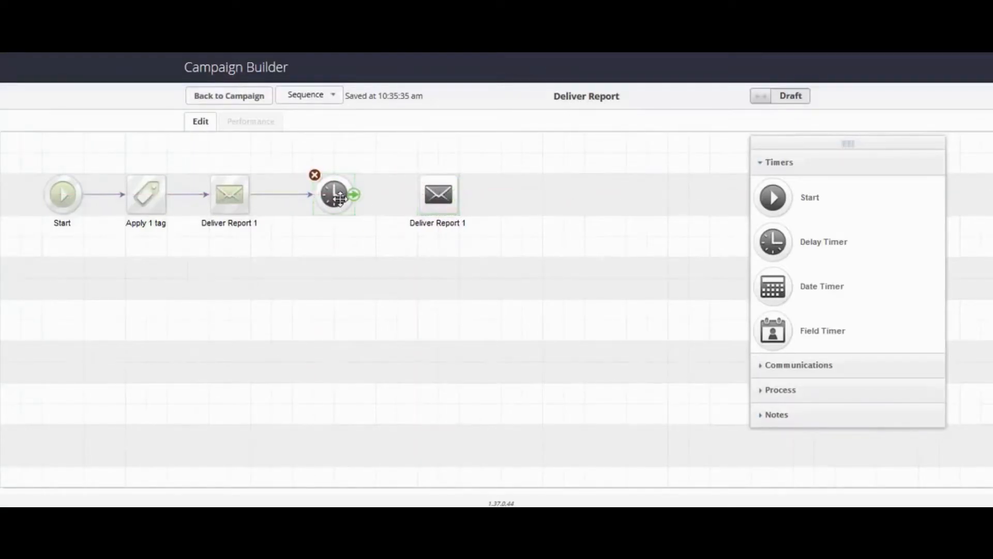
Step: Configure the delay timer to wait at least 4 days and save it
double_click(339, 195)
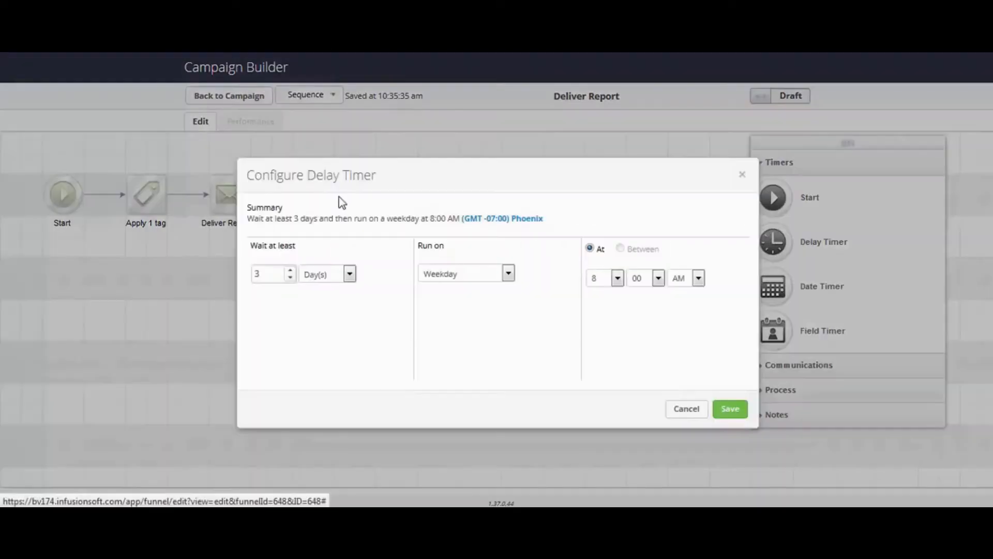
click(290, 270)
click(724, 408)
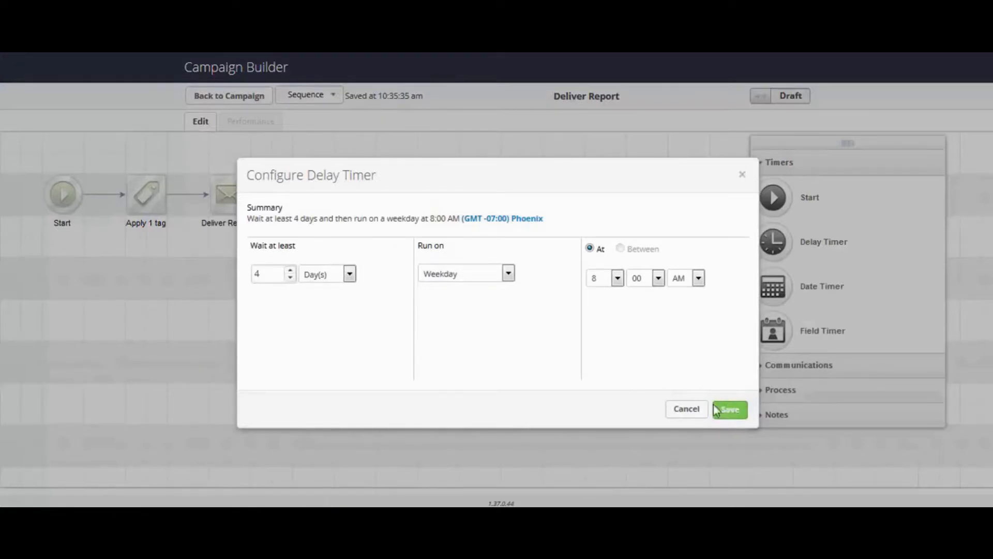
Step: Connect the delay timer to the copied email and rename the copy Deliver Report 2
drag(356, 199, 431, 197)
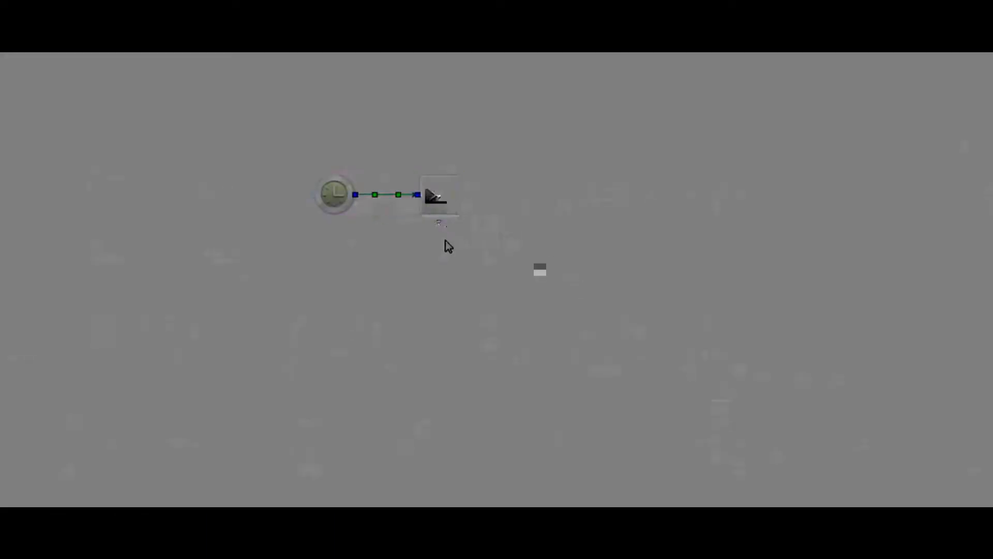
double_click(443, 227)
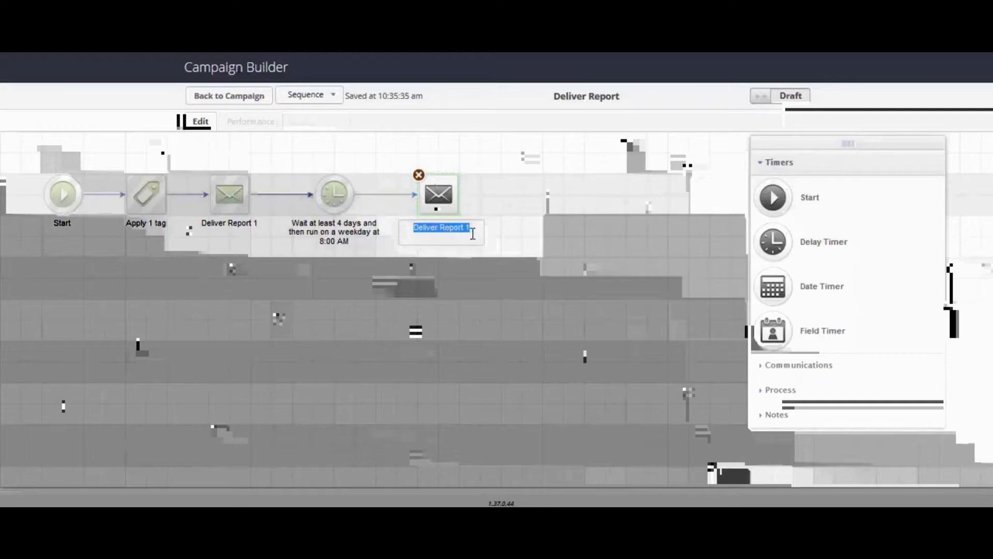
click(473, 233)
key(BackSpace)
text(2)
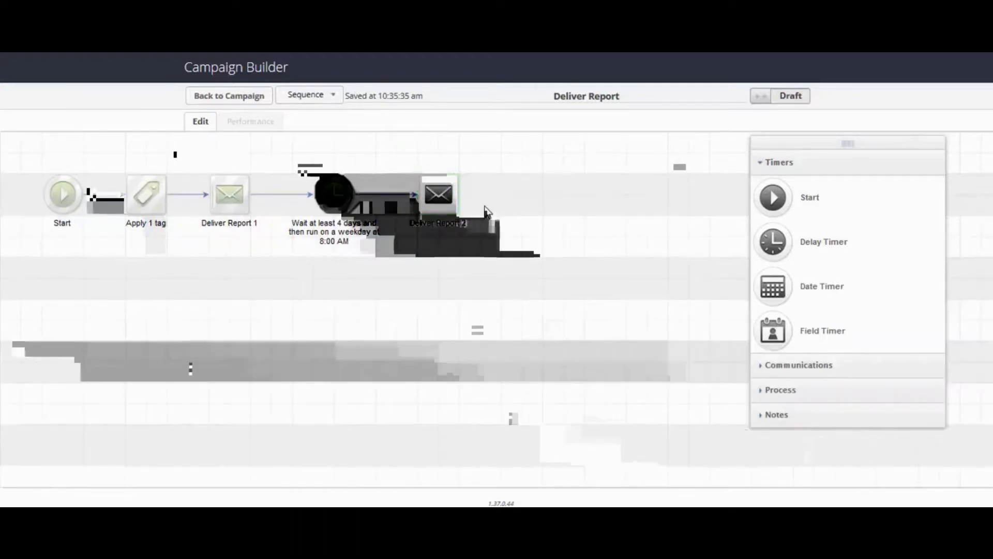
key(Return)
Step: Set the Deliver Report 2 email's subject to Free 2, mark the email and its sequence as Ready, and return to the campaign
double_click(434, 201)
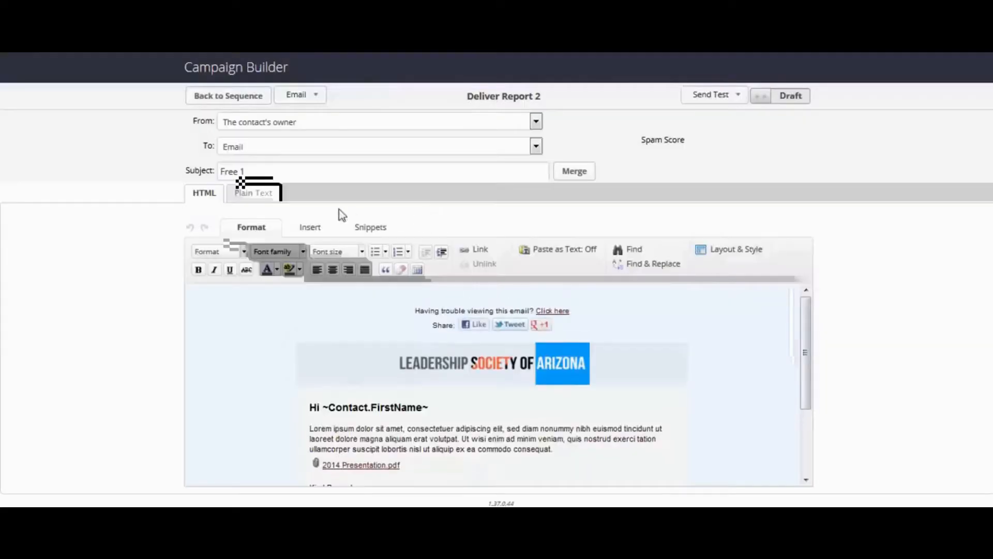
click(270, 171)
text(2)
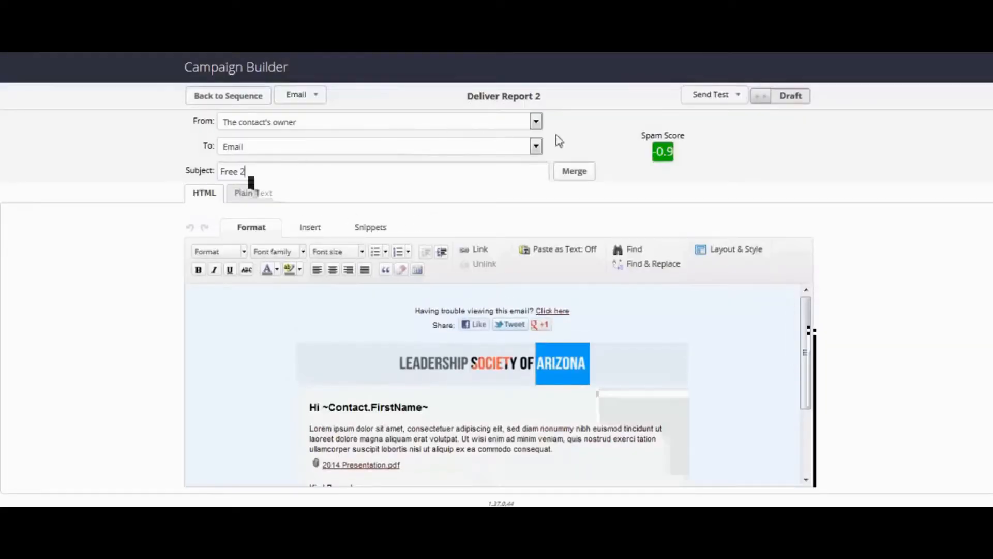
click(766, 97)
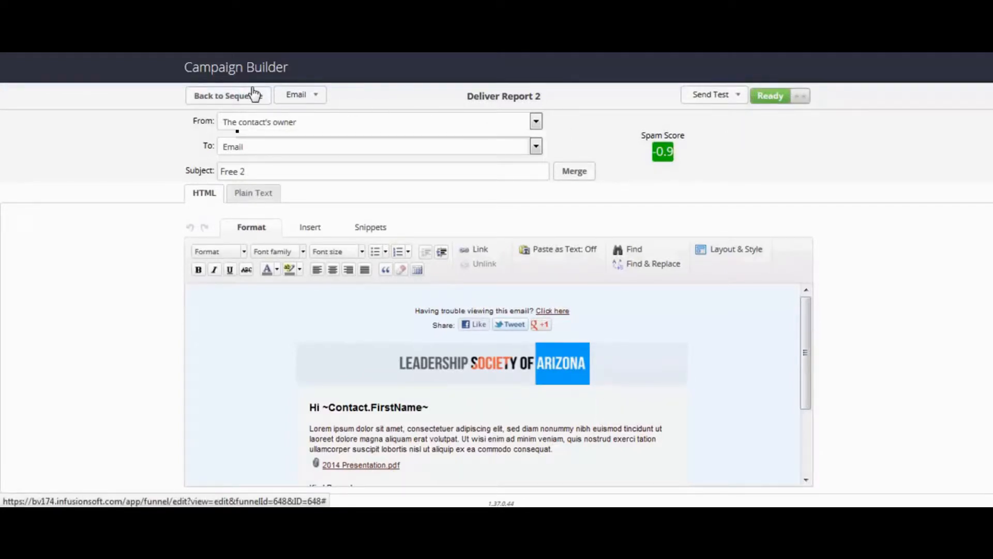
click(234, 101)
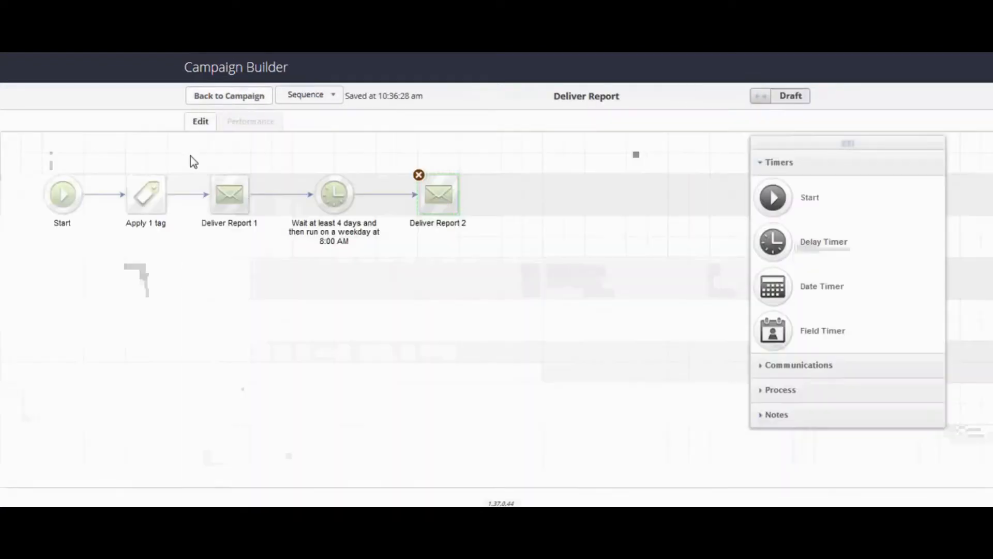
click(796, 101)
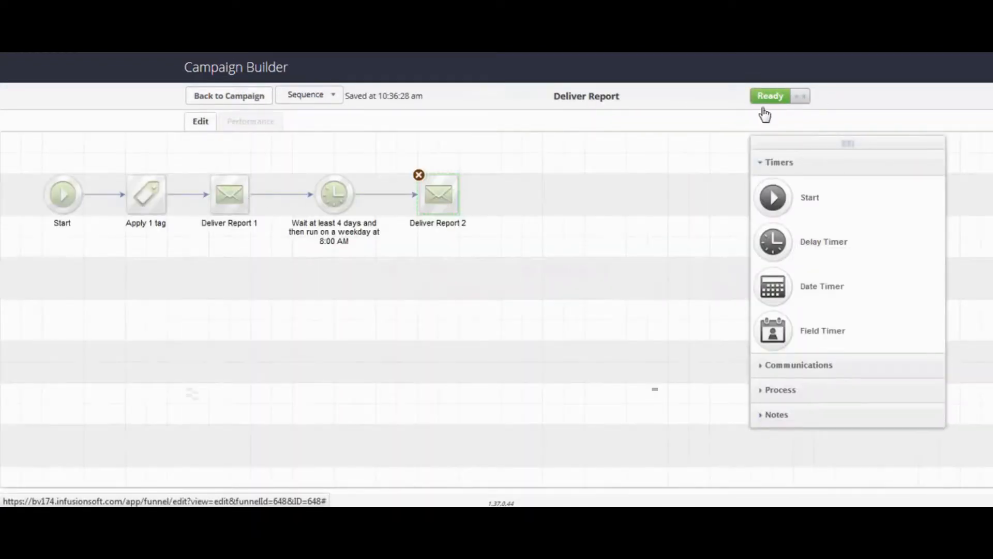
click(221, 98)
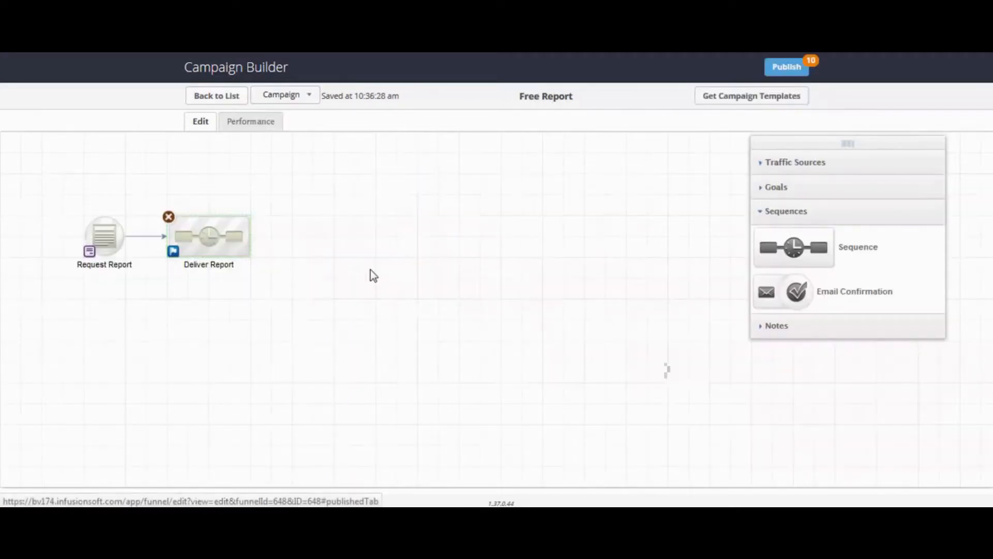
Step: Add a Sign up for newsletter goal connected after the Deliver Report sequence and name it Downloaded Report
click(794, 197)
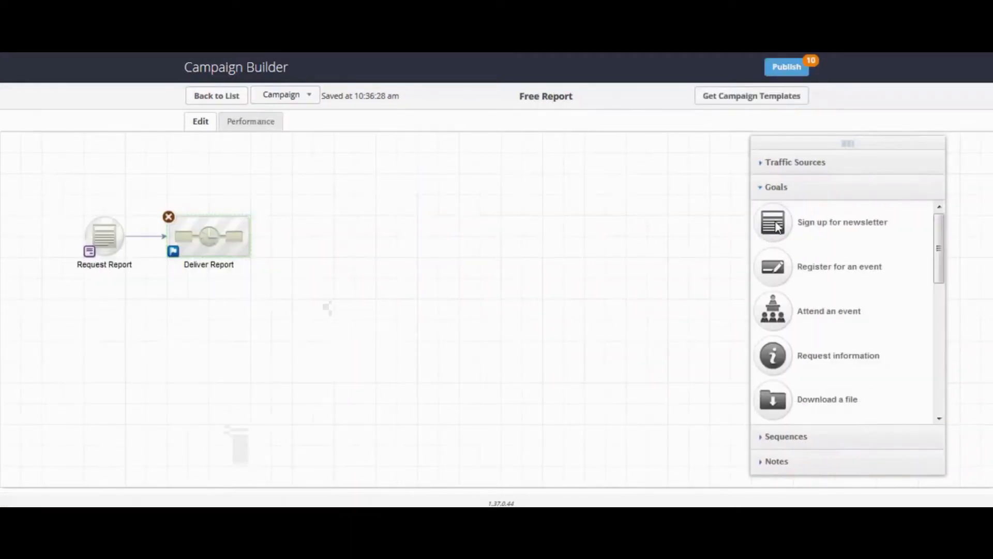
drag(773, 223, 313, 238)
double_click(314, 266)
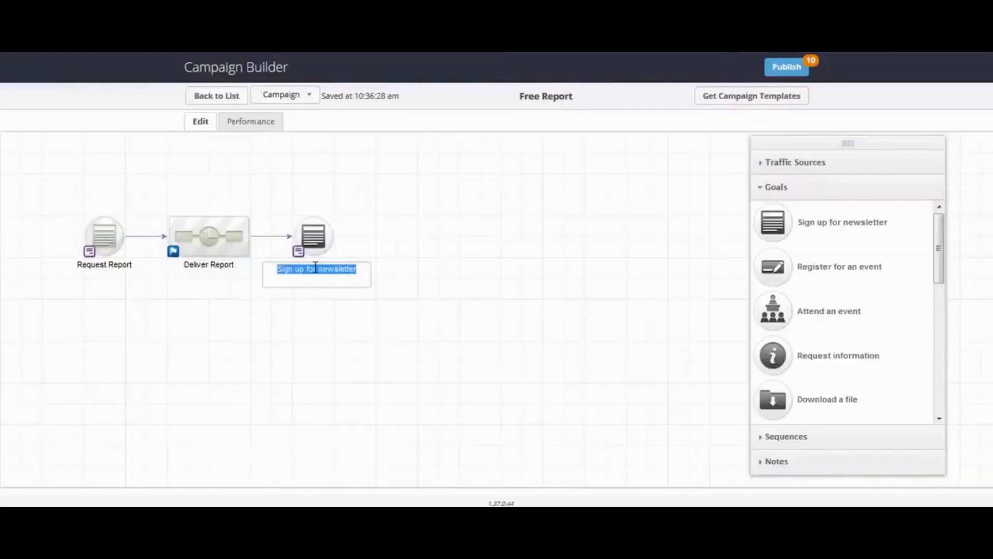
text(Downloaded Report)
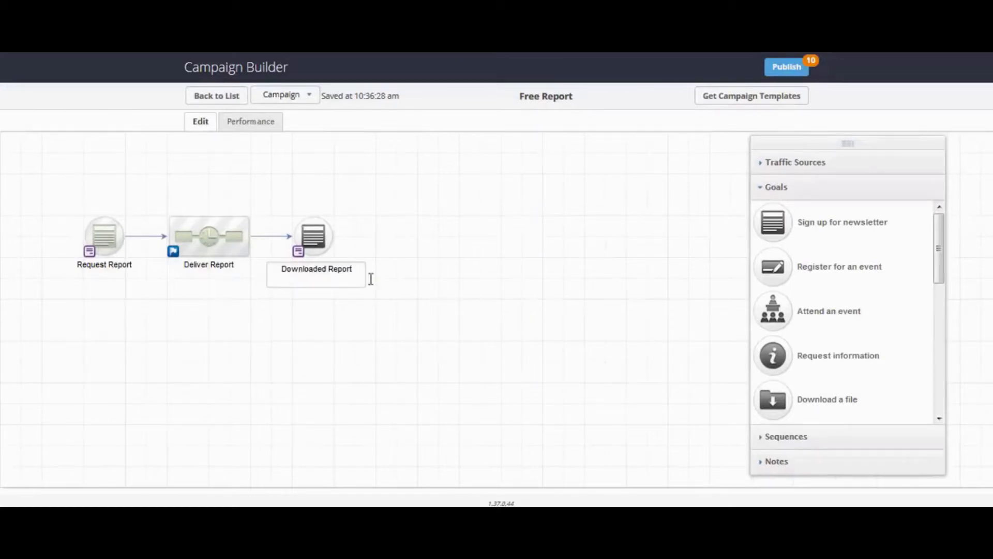
click(438, 265)
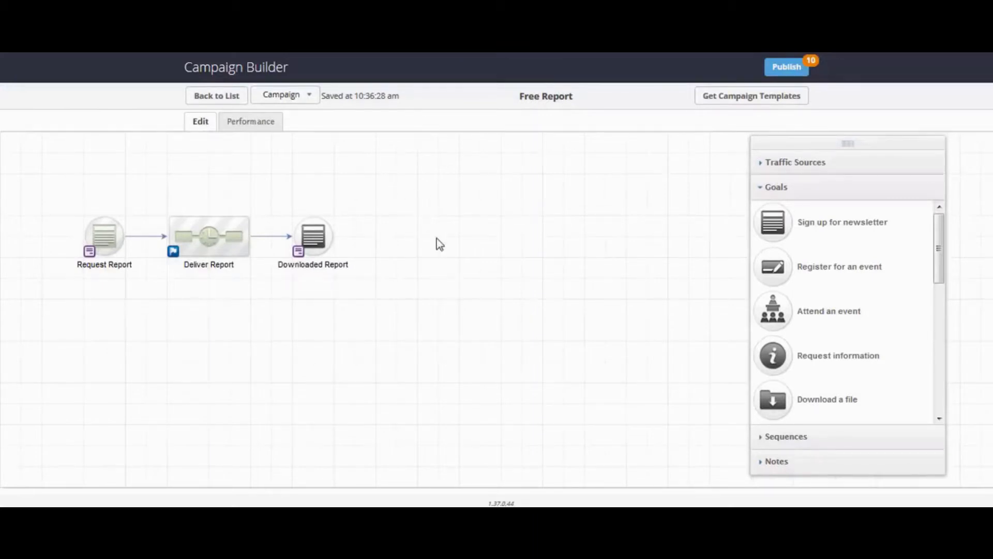
Step: Set the Downloaded Report goal to be achieved when a contact Clicks a Link and save its settings
mouse_move(306, 215)
click(312, 236)
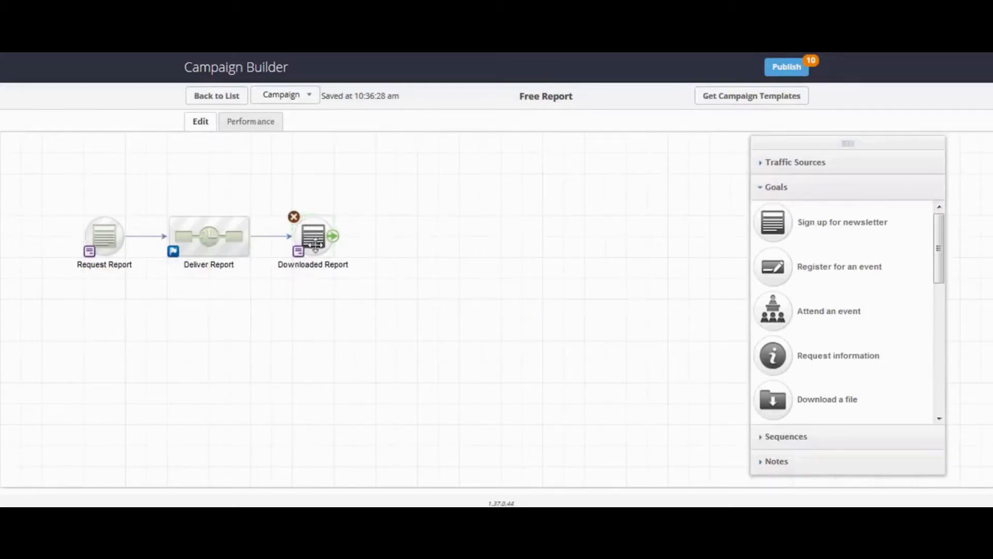
double_click(302, 256)
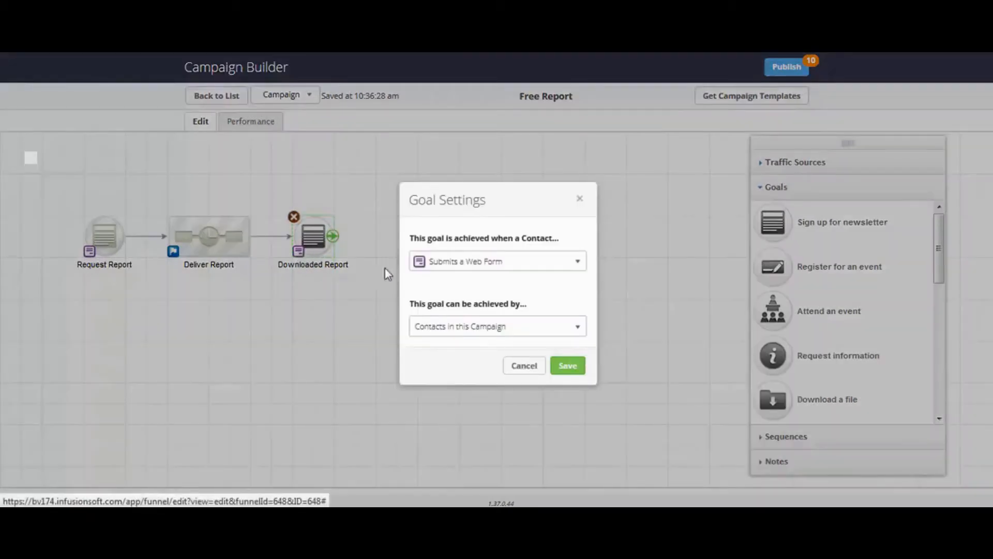
click(437, 264)
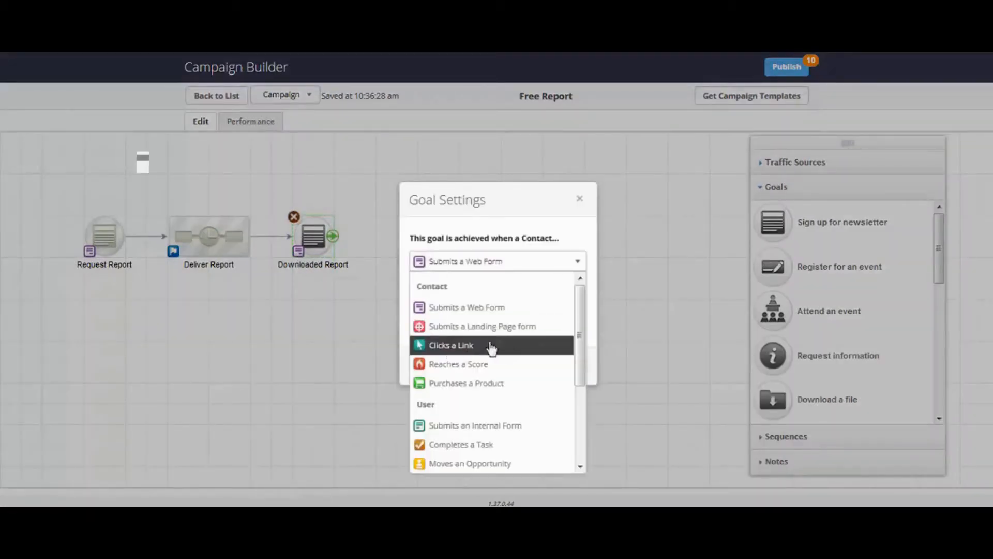
right_click(476, 351)
click(564, 328)
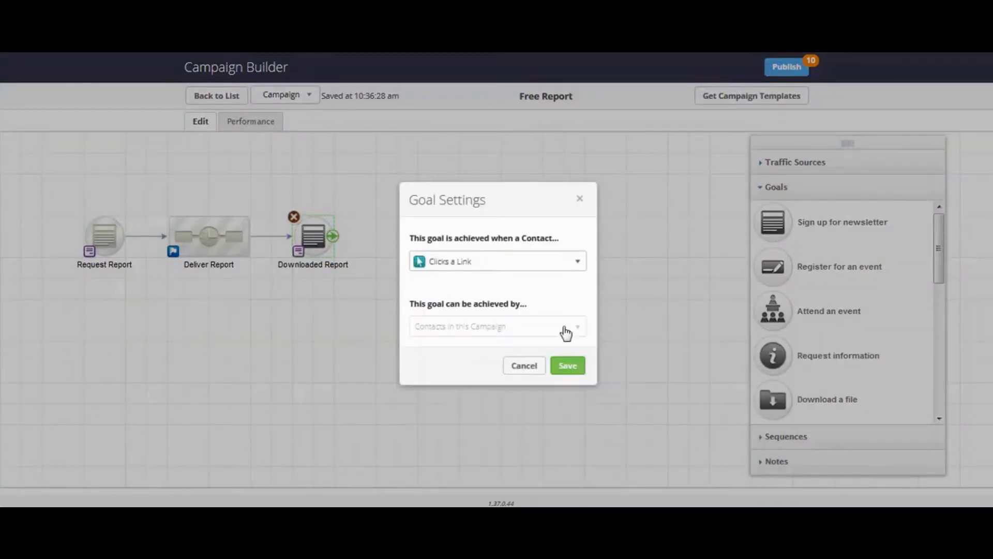
click(555, 374)
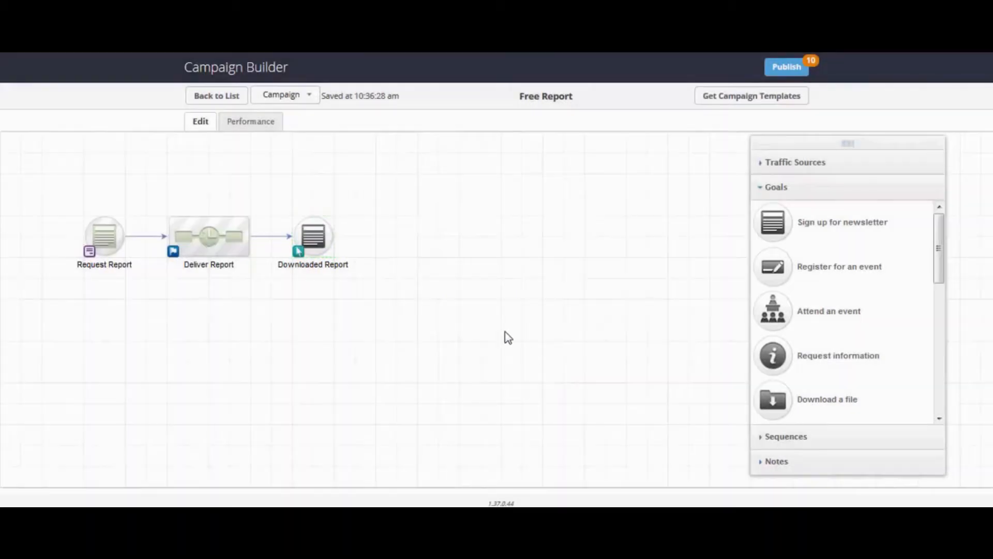
Step: Open the Downloaded Report goal and compare the selectable links in the Deliver Report 1 and Deliver Report 2 emails
double_click(317, 231)
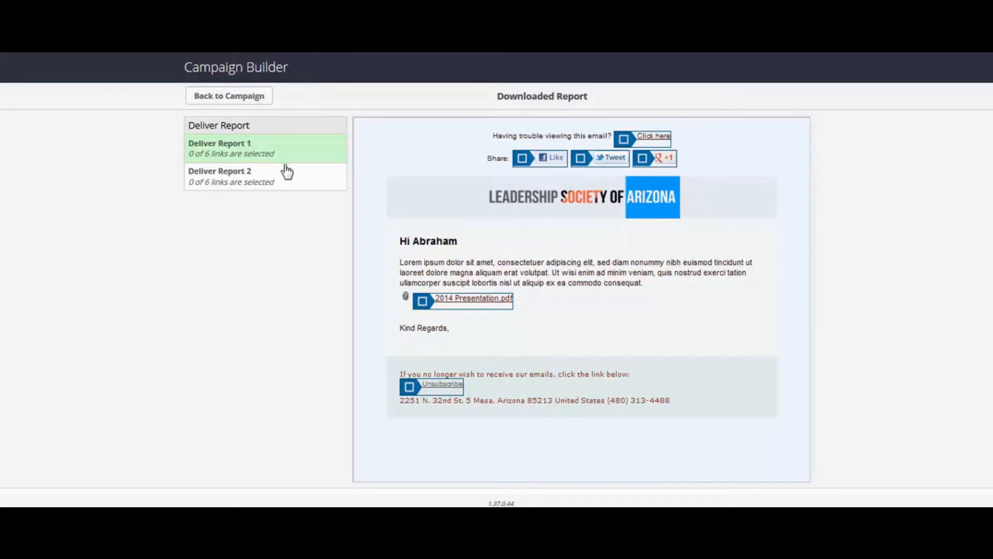
click(254, 172)
click(242, 155)
click(243, 180)
click(244, 149)
click(242, 181)
click(238, 155)
click(241, 177)
click(241, 149)
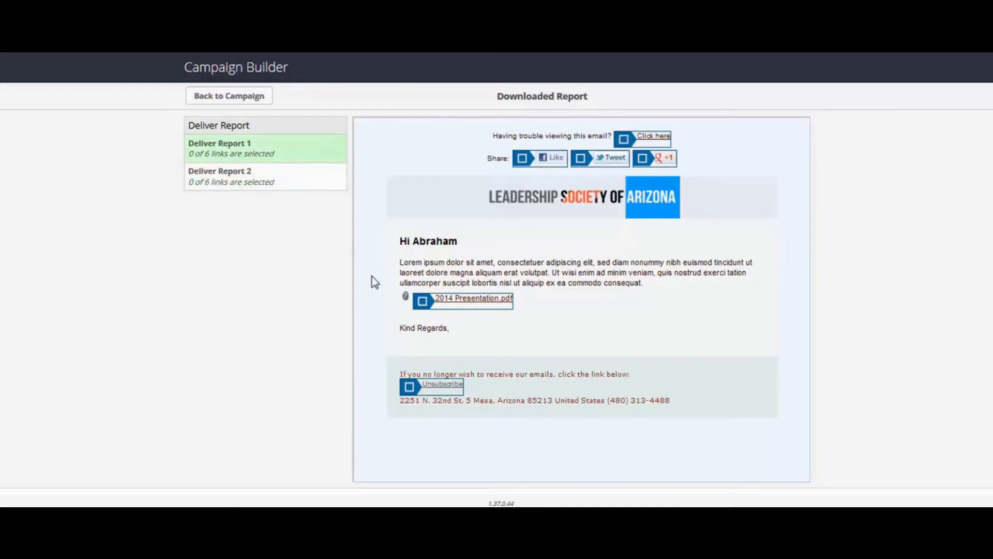
Step: Select the 2014 Presentation.pdf link in both Deliver Report emails as the goal's trigger and return to the campaign
click(422, 305)
click(271, 172)
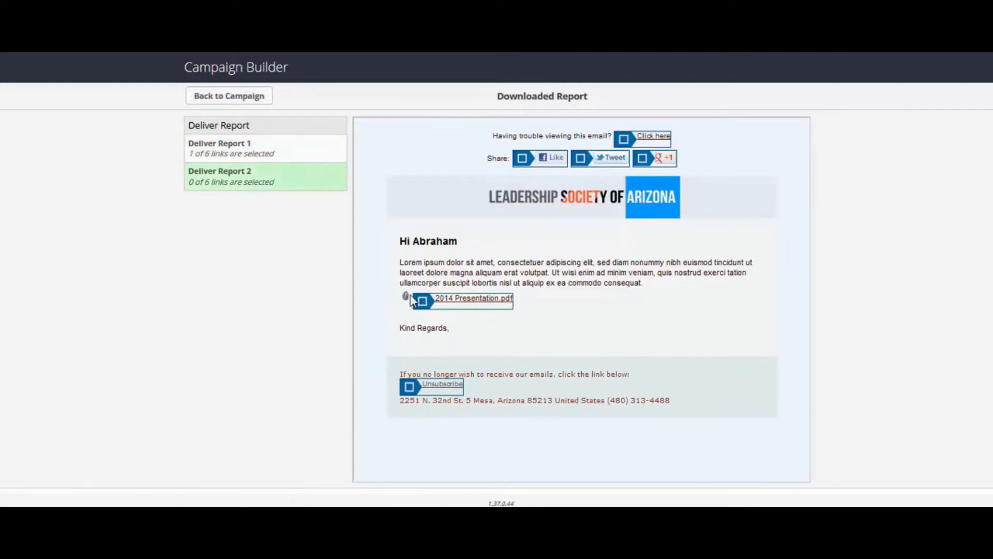
click(422, 302)
click(212, 96)
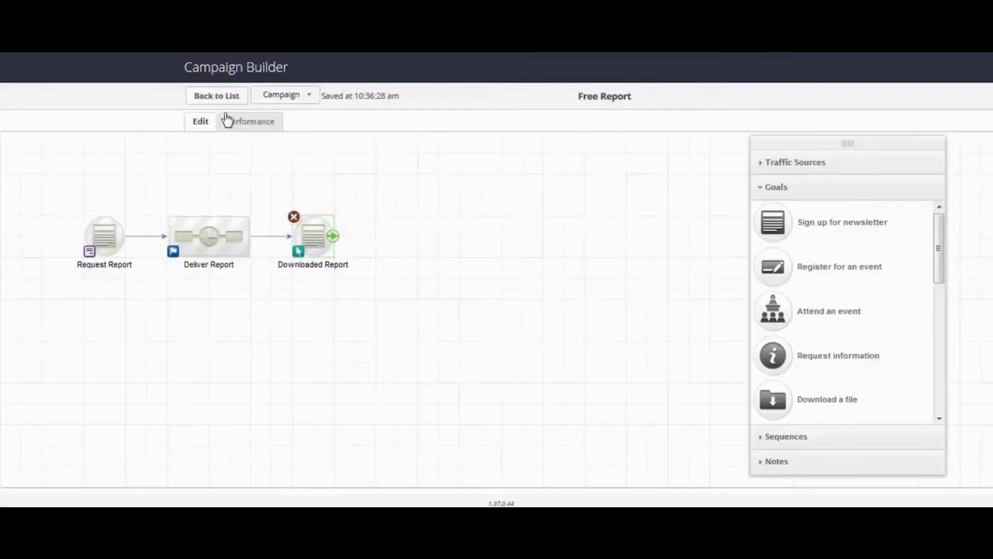
Step: Open the Deliver Report sequence and review the delay timer and second email that follow Deliver Report 1
double_click(212, 235)
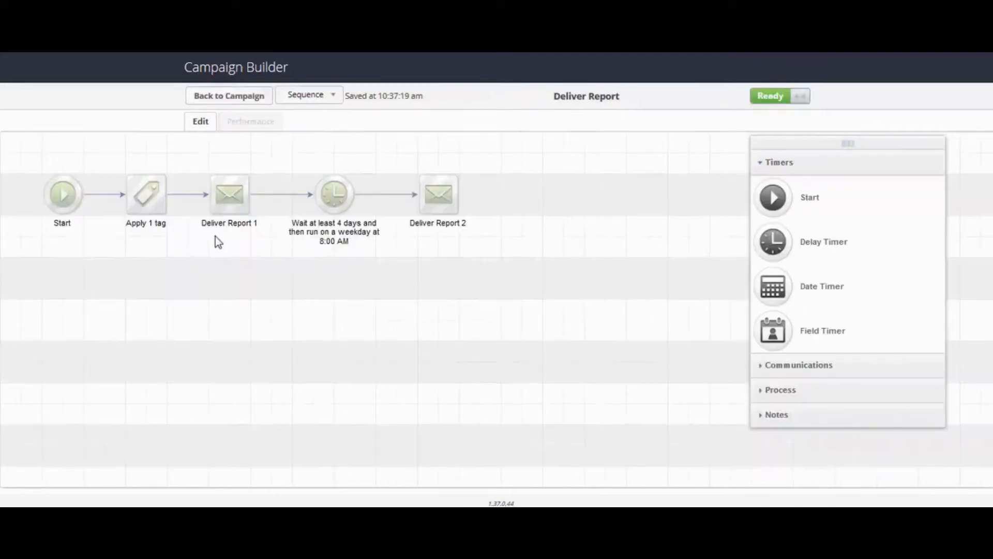
click(236, 202)
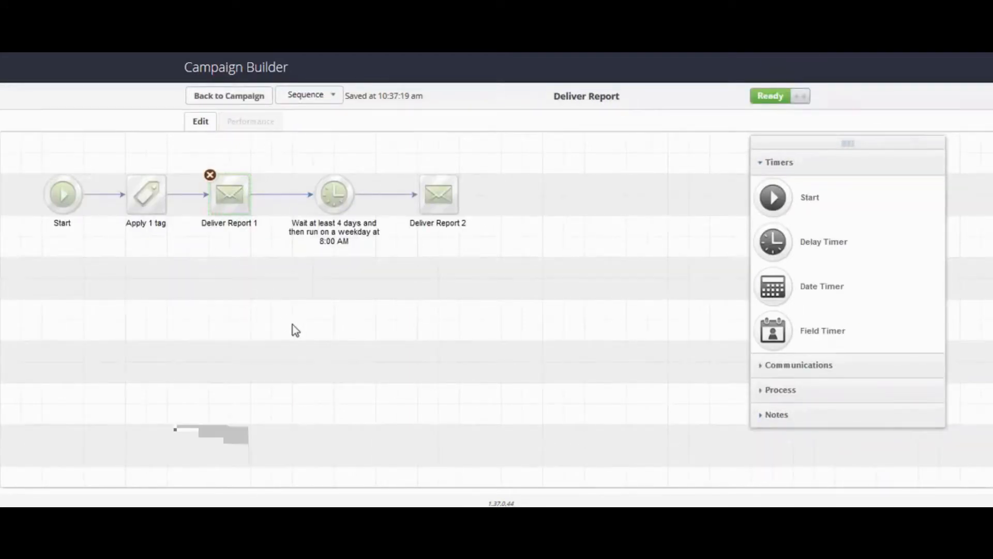
drag(293, 326, 493, 142)
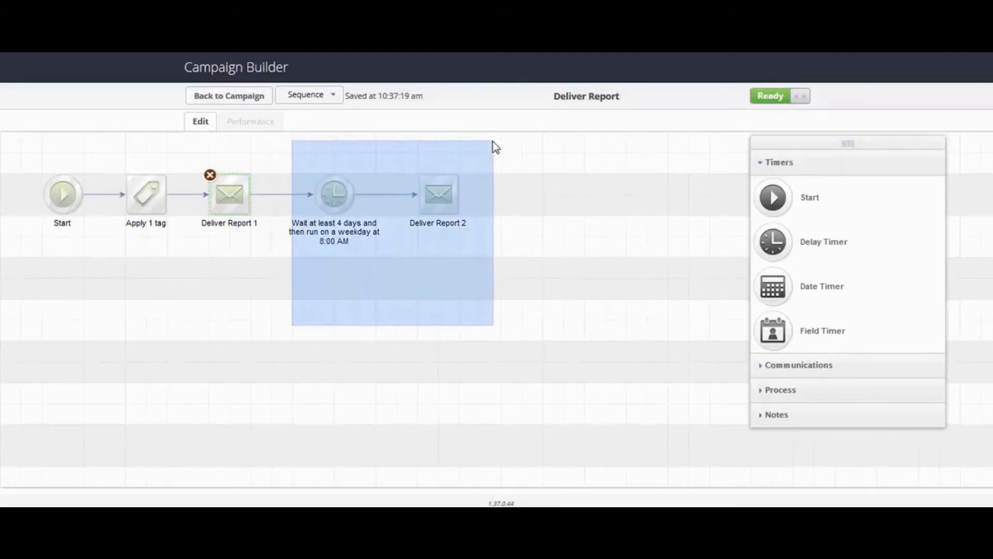
drag(492, 142, 194, 154)
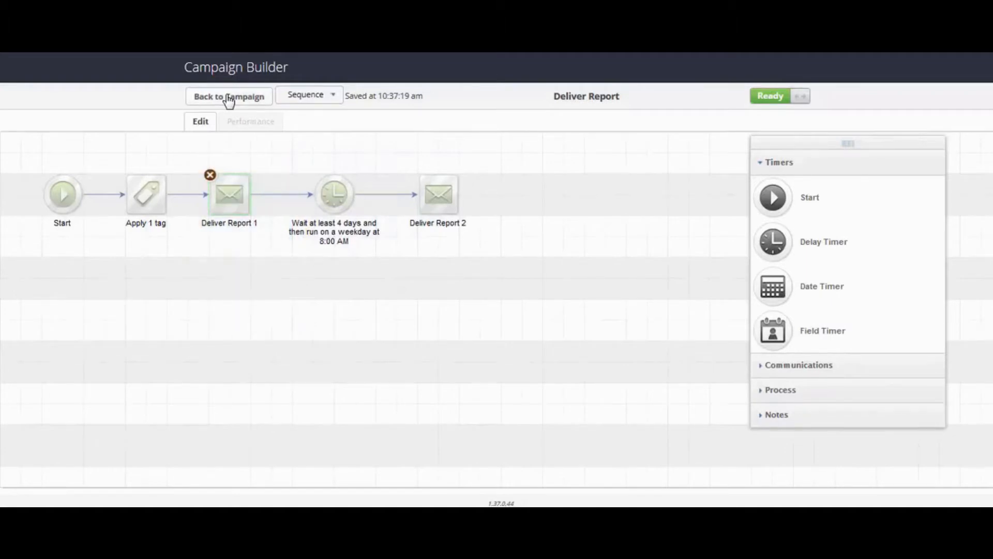
Step: Return to the Free Report campaign and add a sequence named Follow Up connected after the Downloaded Report goal
click(228, 97)
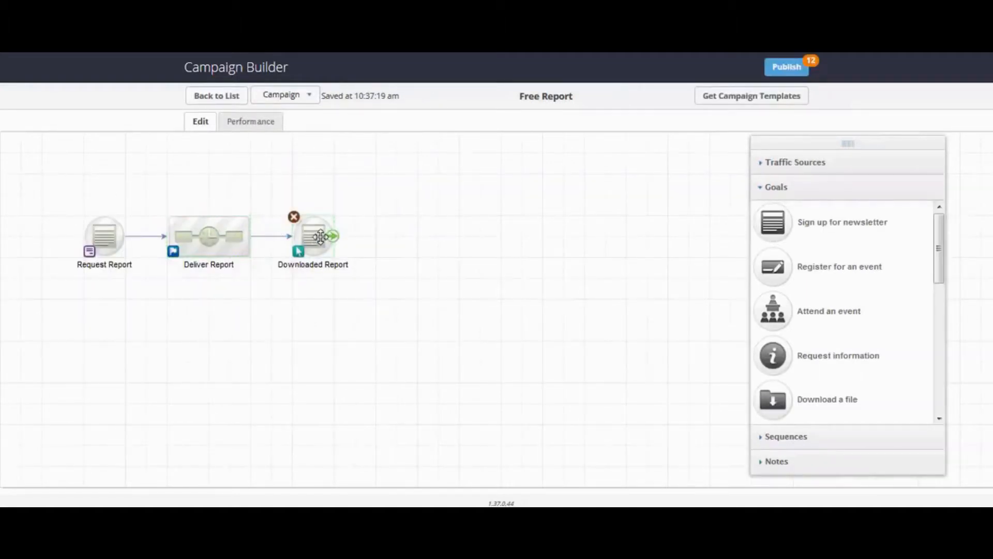
click(788, 436)
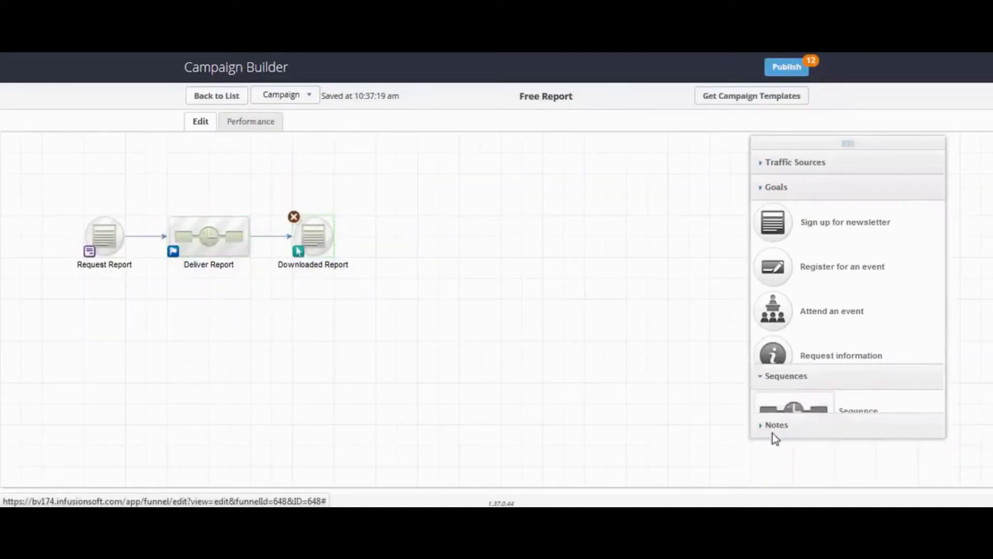
drag(767, 232, 396, 237)
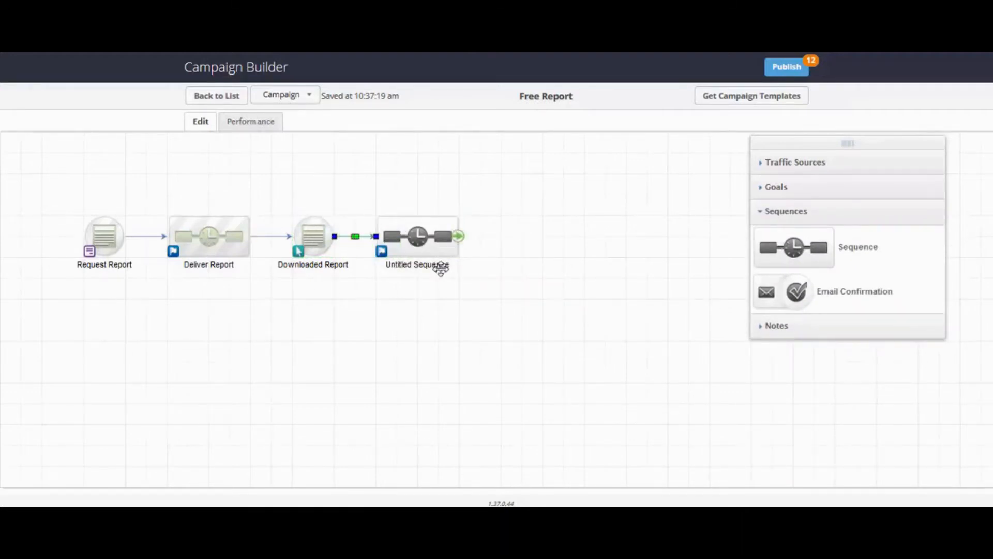
click(409, 268)
text(F)
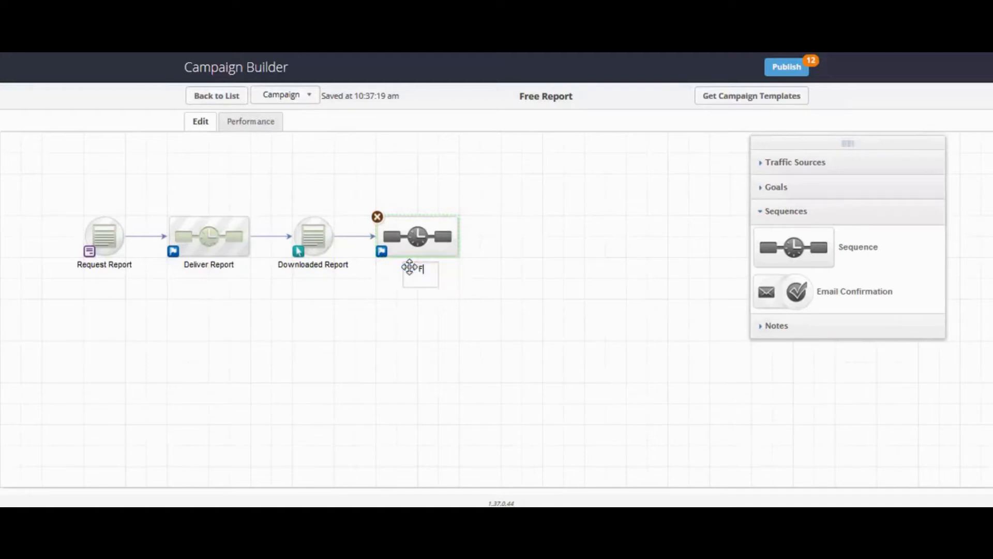
text(ollow Up)
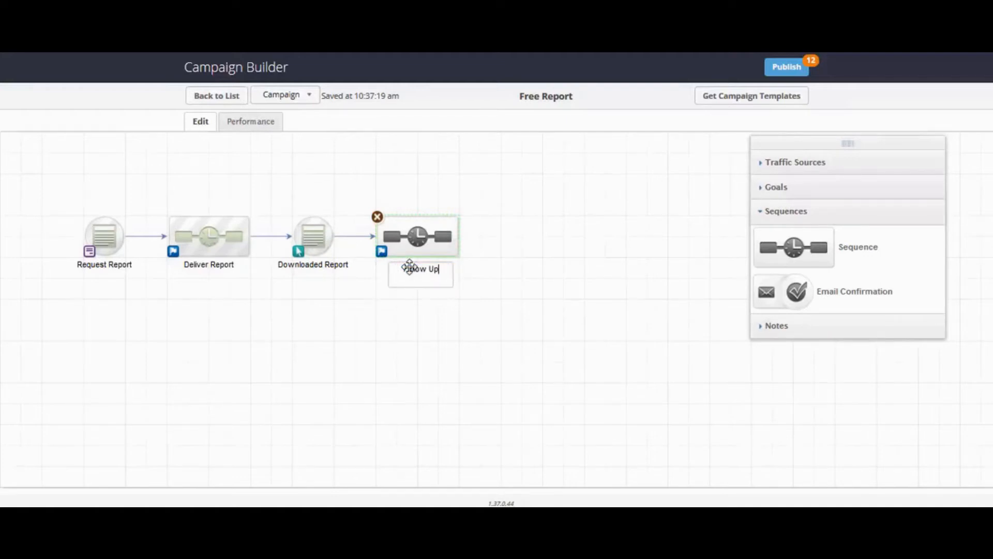
click(401, 234)
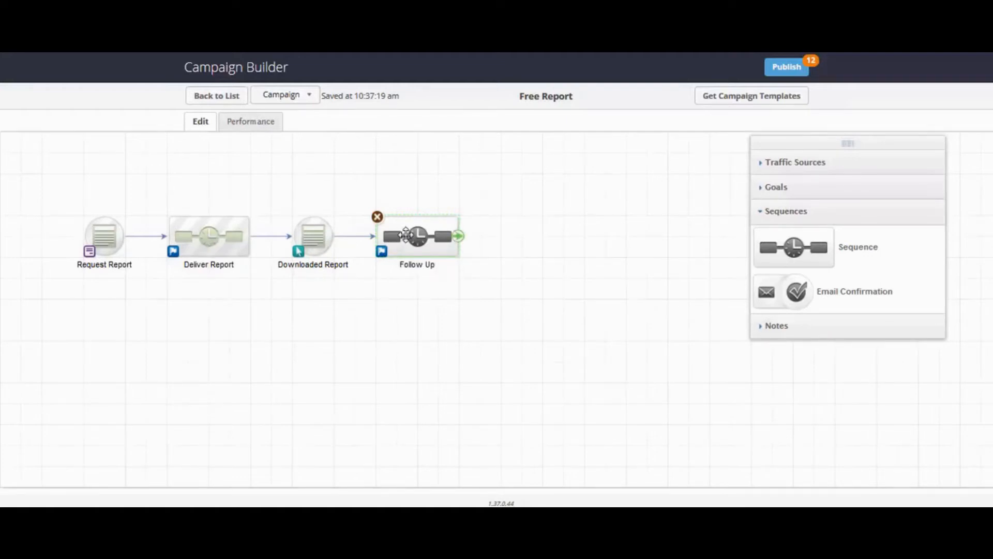
Step: Open the Follow Up sequence and add a tag step after Start that applies the Downloaded Report tag
double_click(401, 234)
click(812, 365)
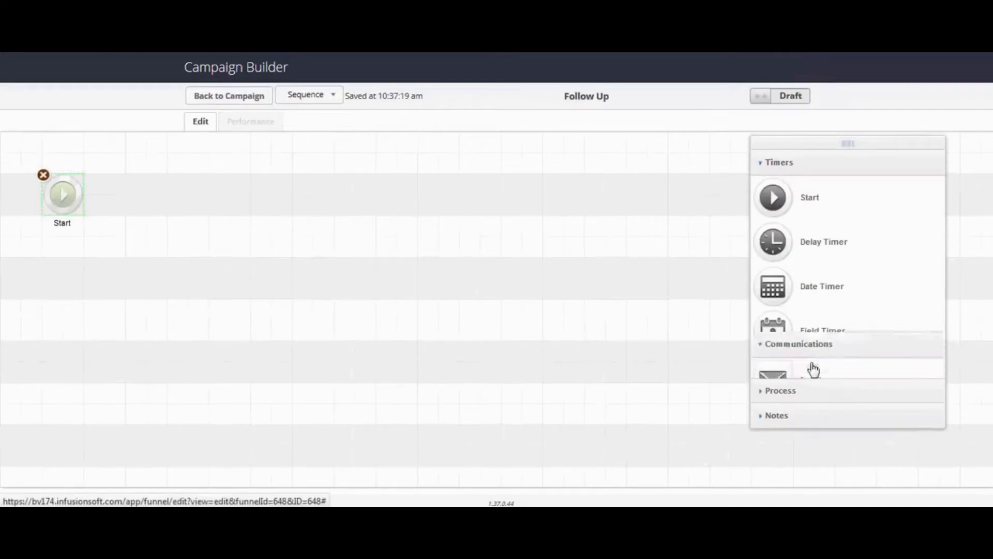
click(812, 391)
drag(773, 247, 148, 186)
double_click(149, 187)
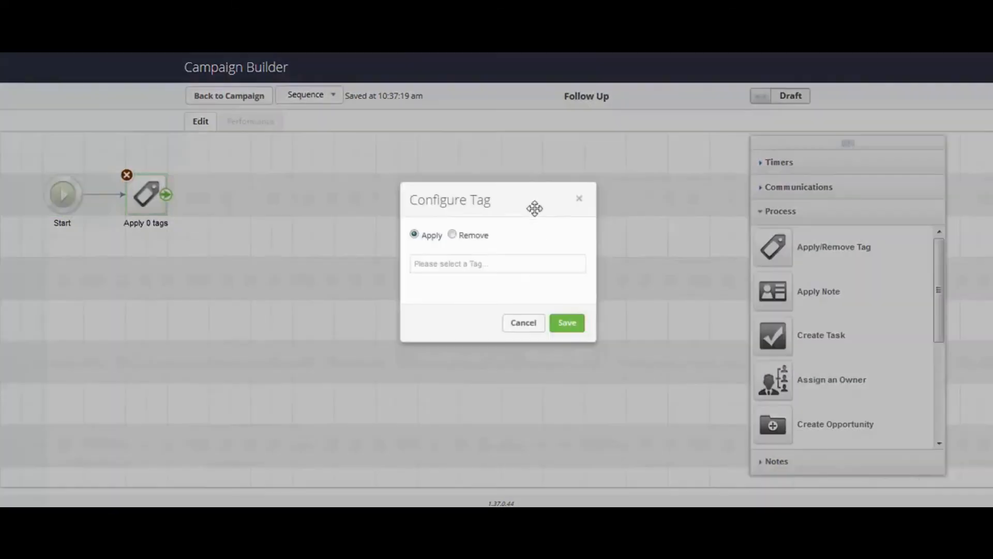
click(506, 265)
text(Dow)
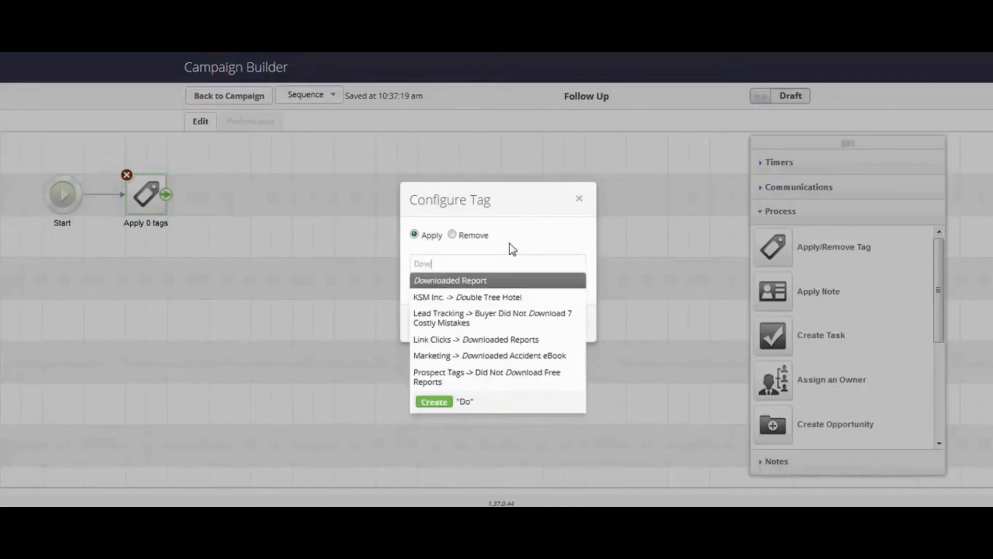
click(507, 284)
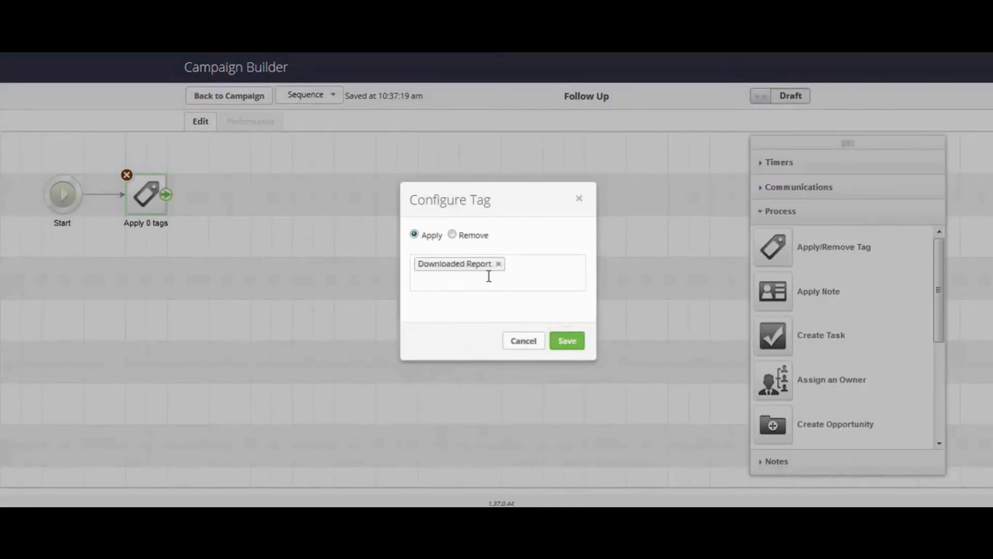
click(567, 342)
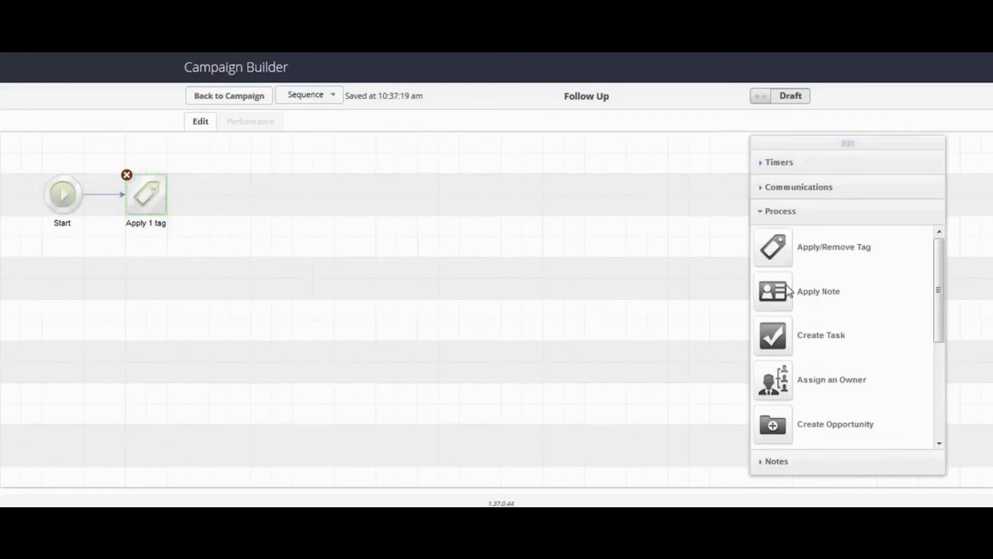
Step: Add a second tag step after the first one and configure it to remove the Request Report tag
drag(777, 248, 228, 193)
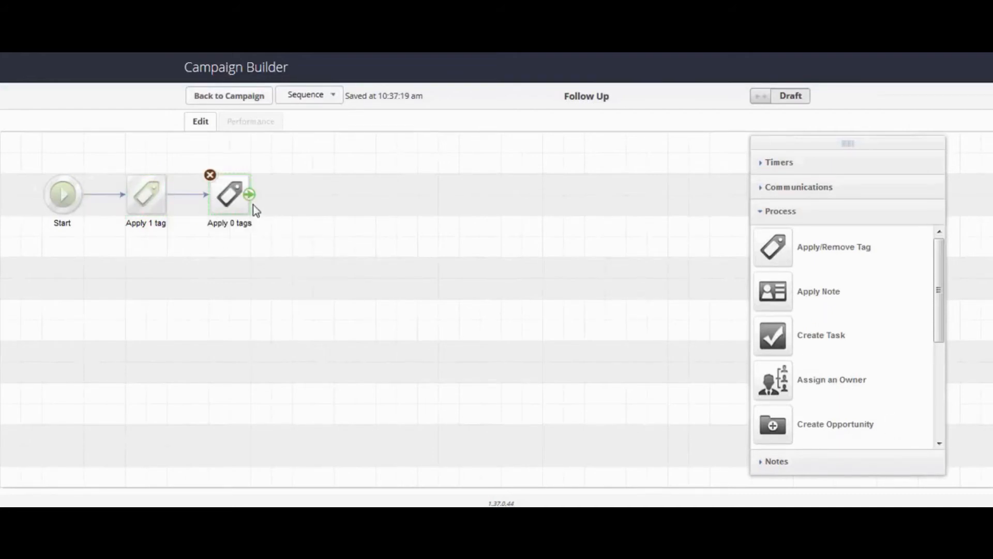
double_click(239, 200)
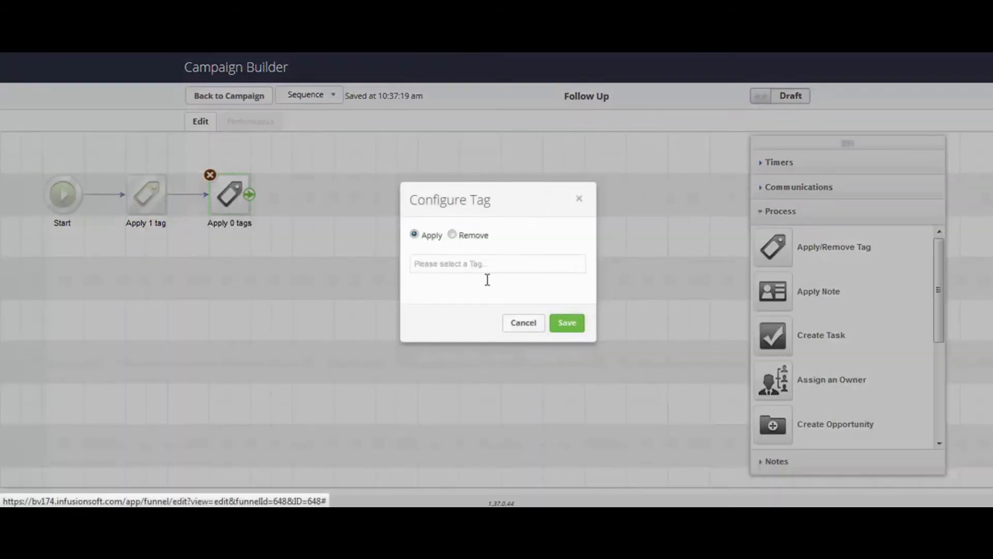
click(475, 264)
text(req)
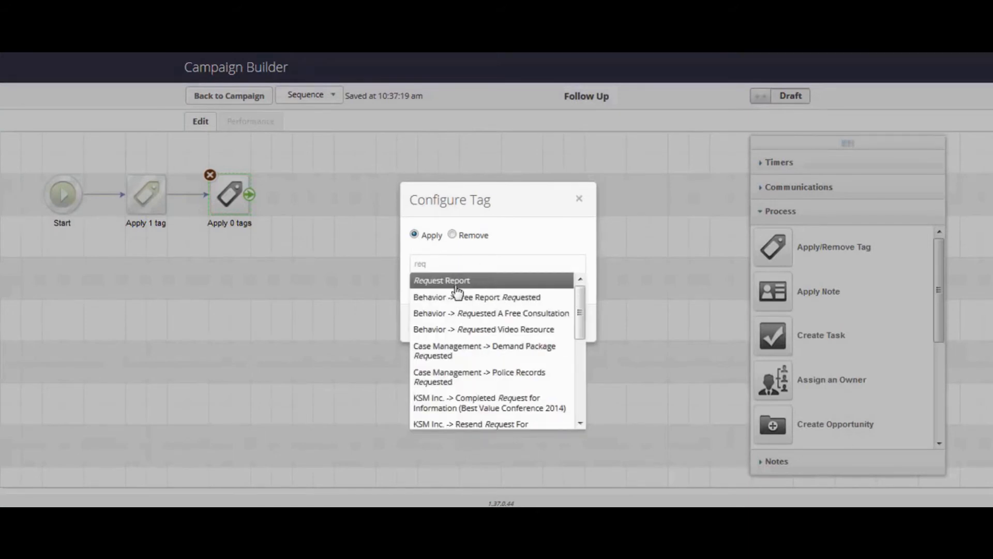
click(458, 284)
click(472, 237)
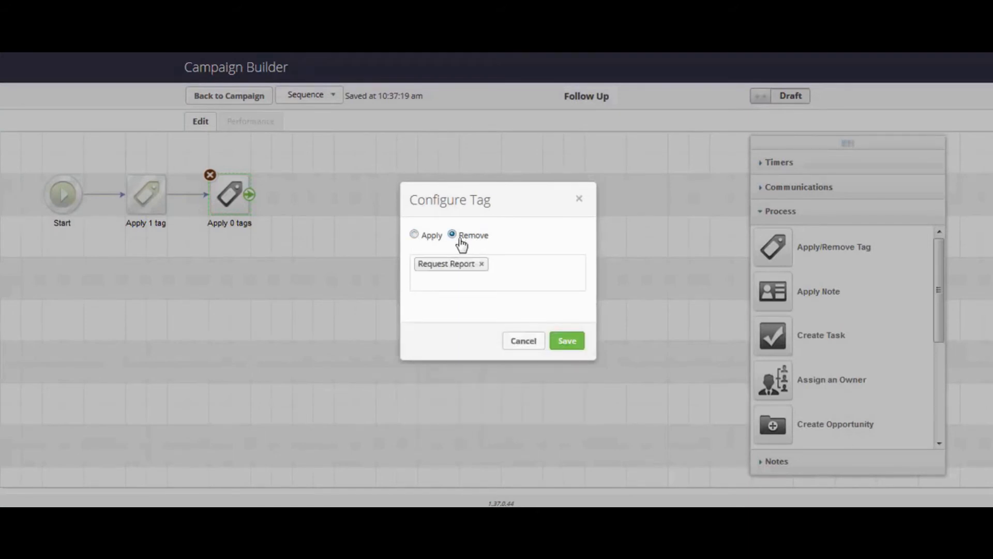
click(573, 337)
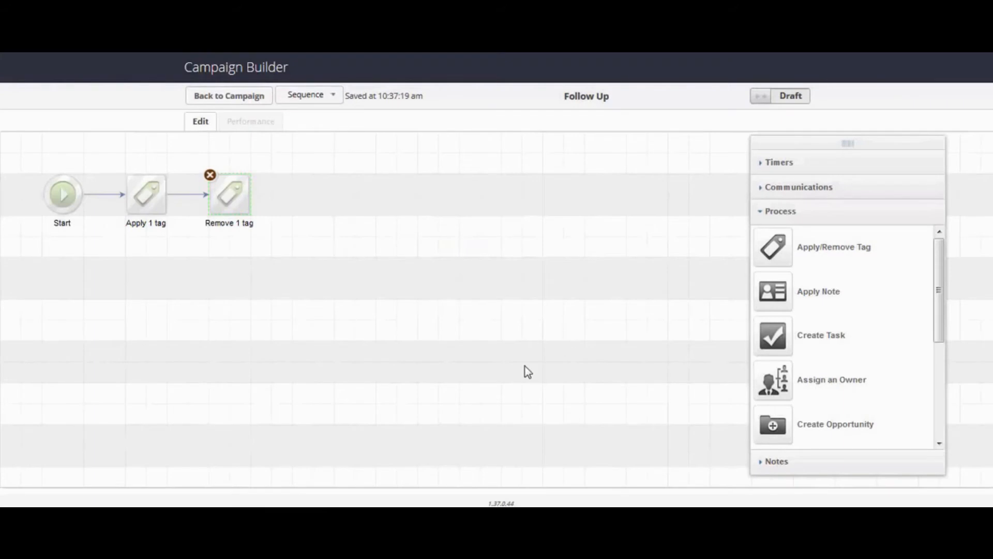
Step: Add an email after the tag removal step and name it "What did you think? Free Webinar Link" on two lines
click(155, 191)
click(816, 196)
drag(773, 222, 310, 193)
click(297, 224)
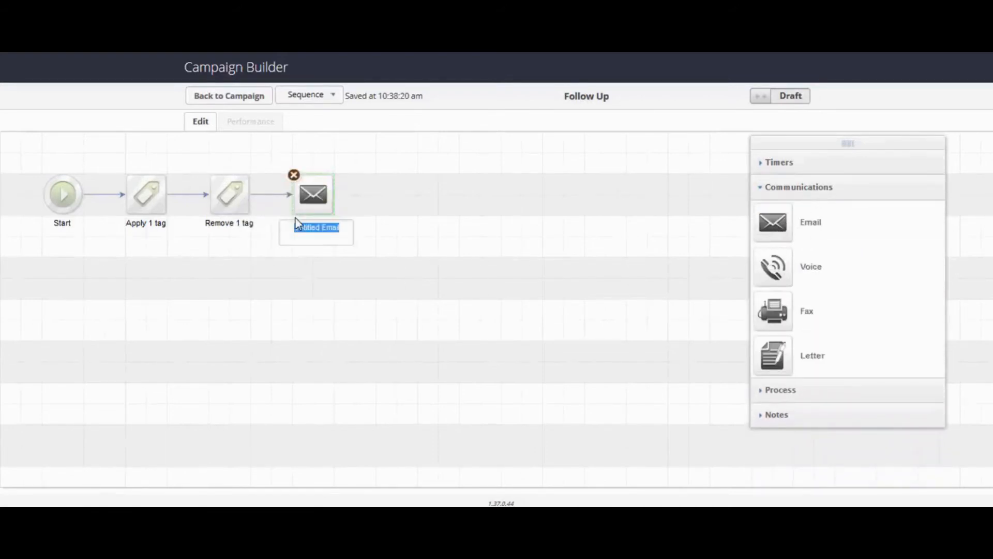
text(What did you As)
key(BackSpace)
key(BackSpace)
text(think?)
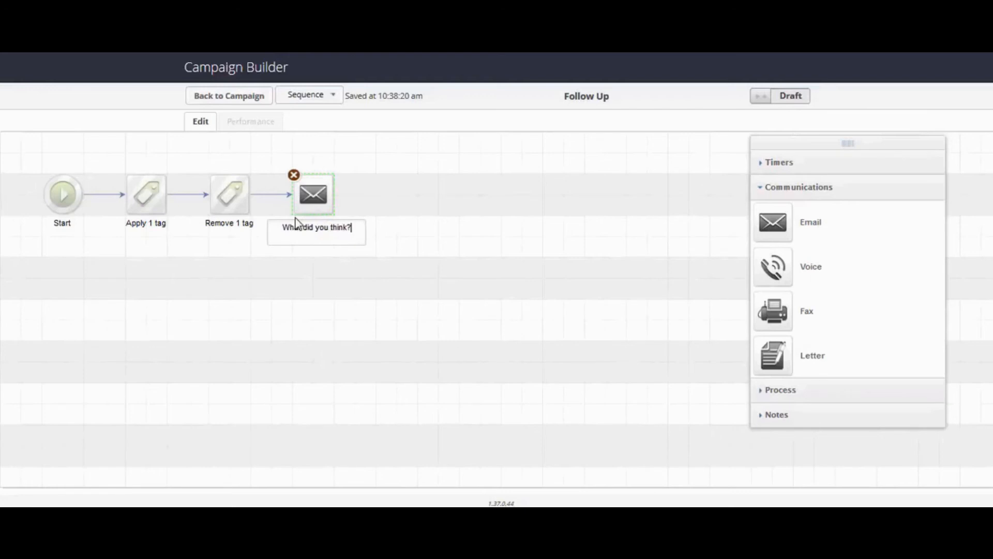
key(Return)
text(Free Webinar Link)
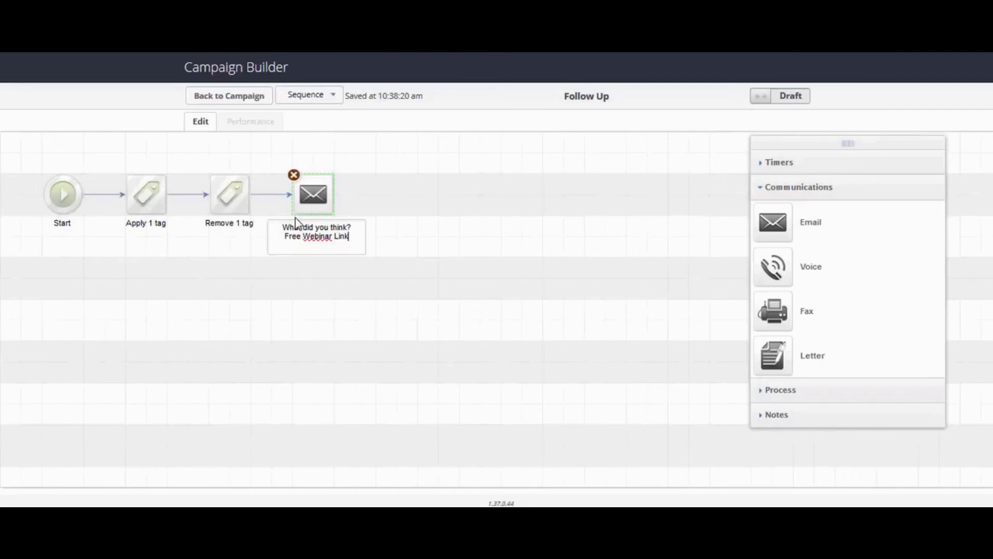
click(370, 184)
Step: Set the webinar link email's subject to Free, mark the email and the Follow Up sequence as Ready, and return to the campaign
mouse_move(315, 196)
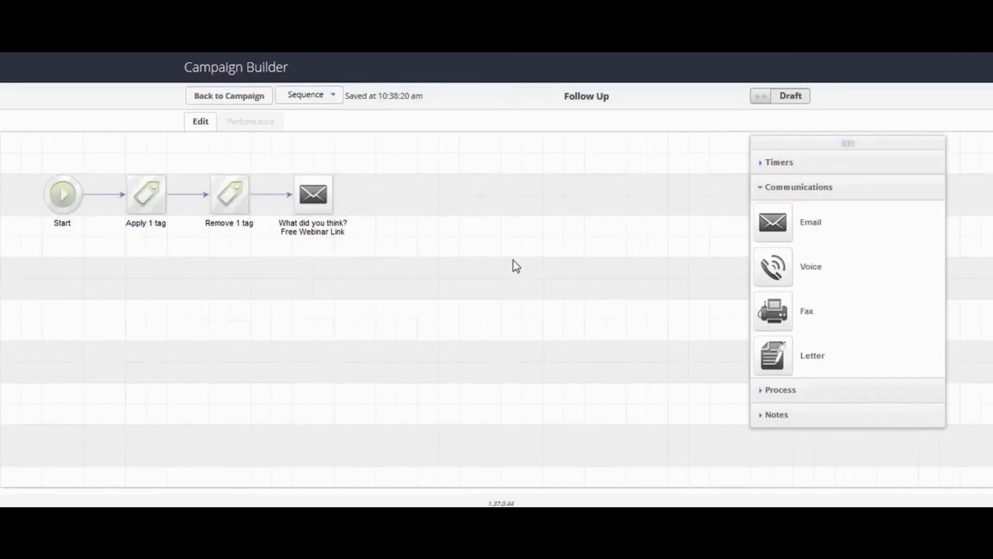
double_click(314, 194)
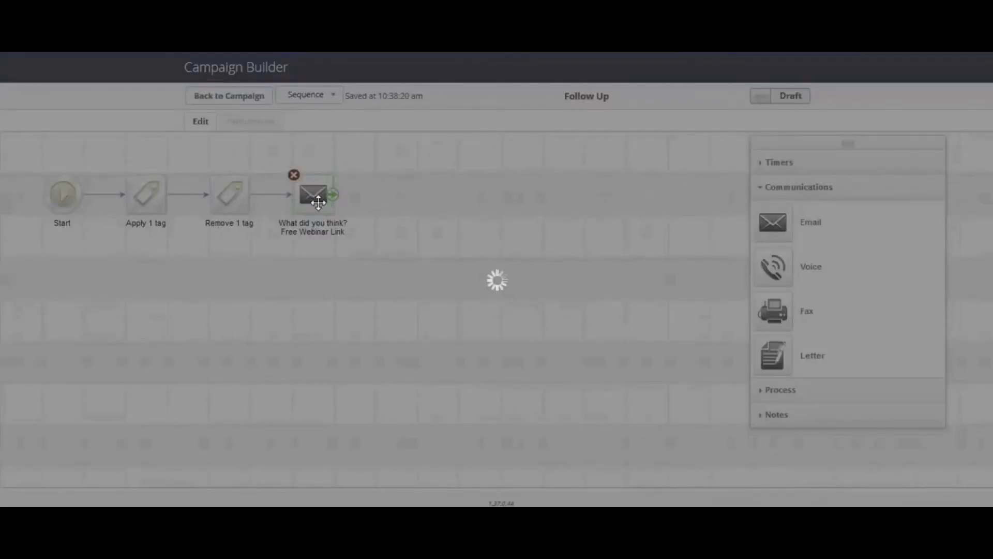
text(Free)
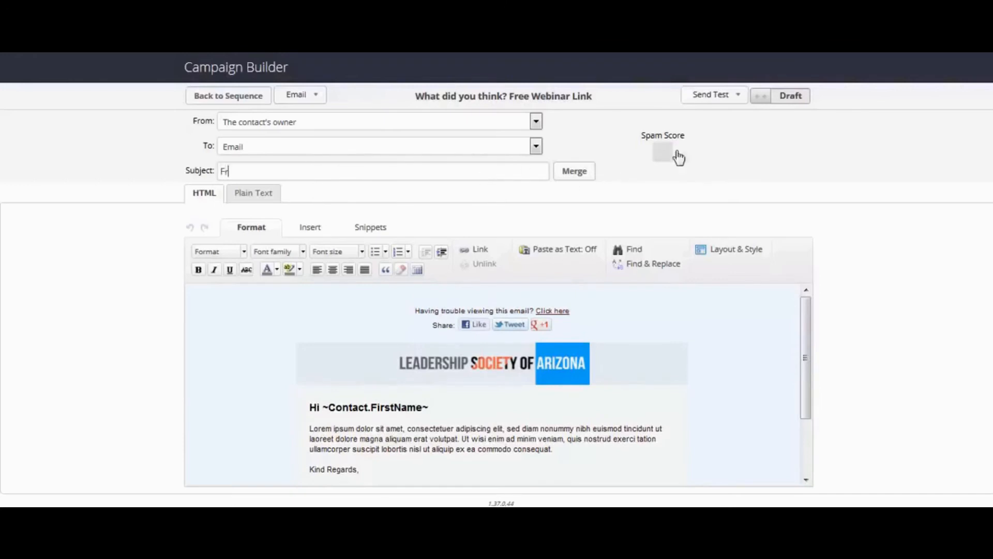
click(781, 98)
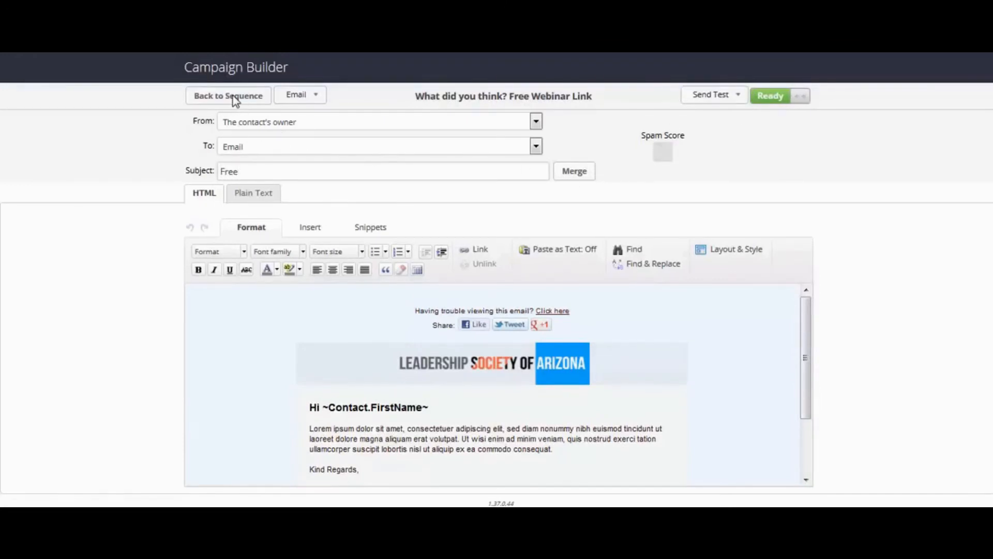
click(199, 99)
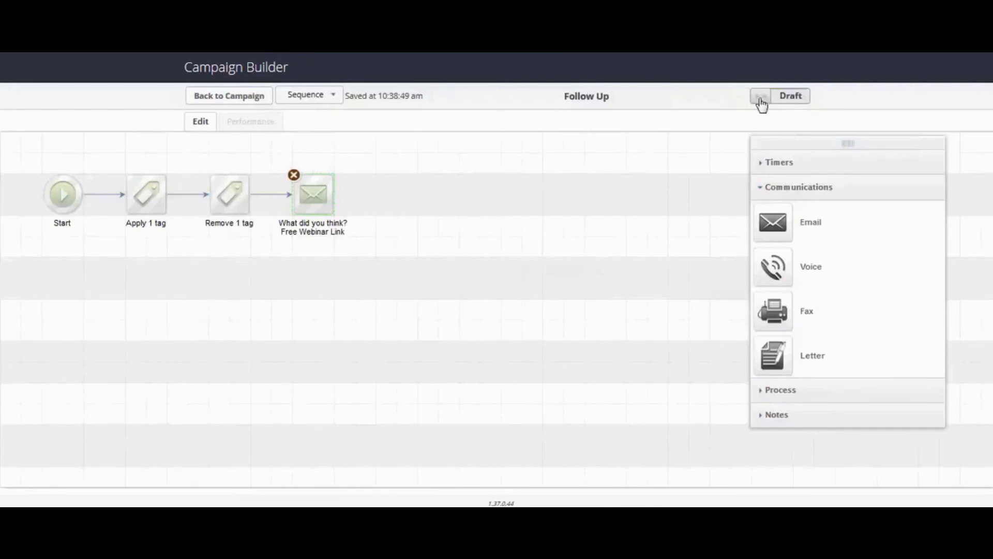
click(786, 99)
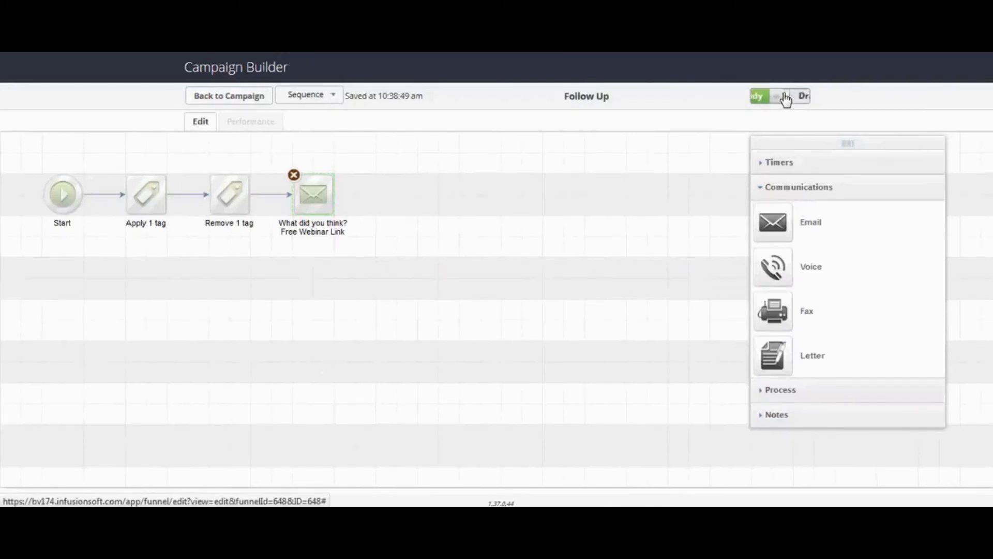
click(216, 101)
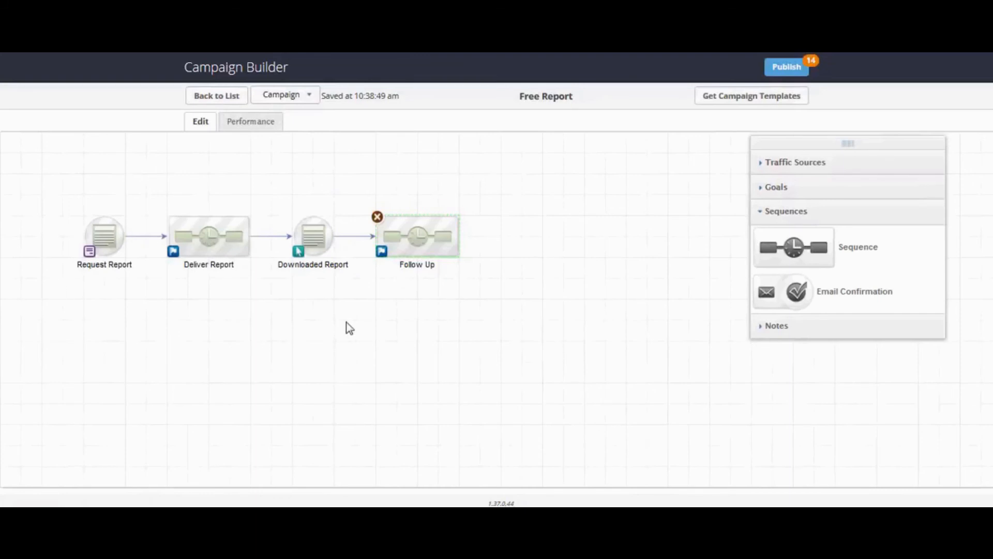